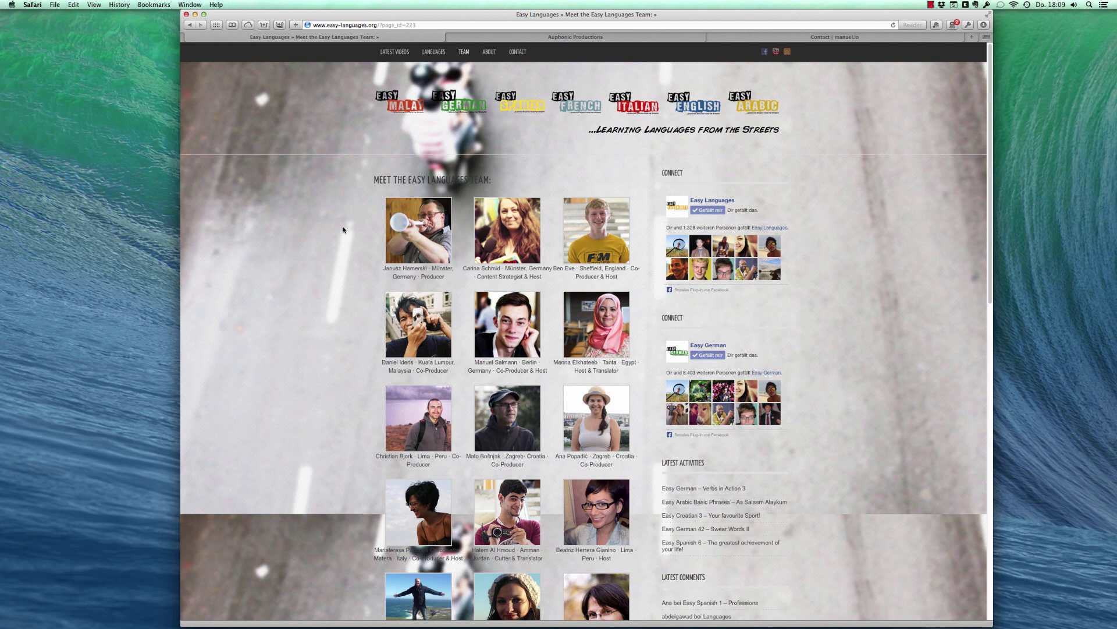
Step: Switch to Final Cut Pro and play part of the interview in the project timeline to judge its audio
{"action": "key", "text": "ctrl+Right"}
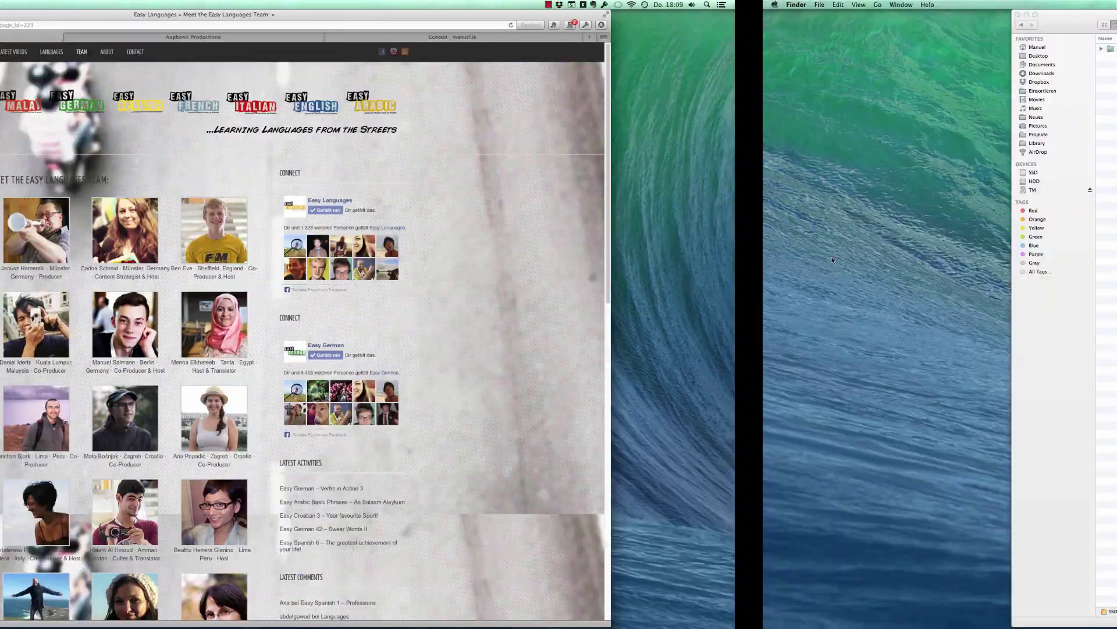
{"action": "key", "text": "ctrl+Right"}
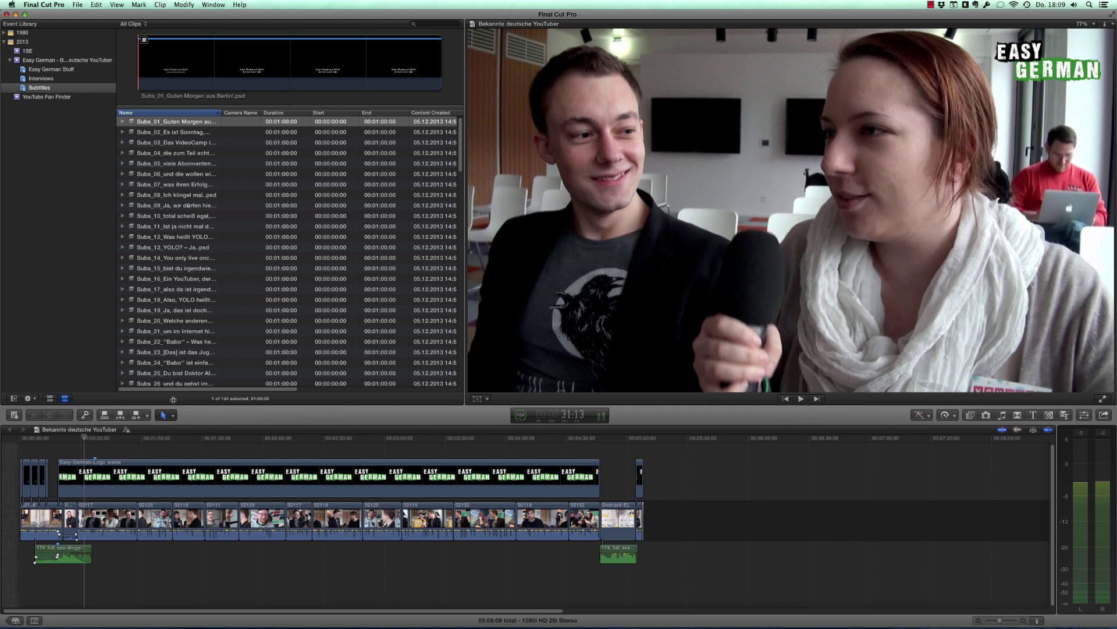
{"action": "key", "text": "super+equal"}
{"action": "key", "text": "super+equal"}
{"action": "key", "text": "super+equal"}
{"action": "key", "text": "super+equal"}
{"action": "key", "text": "super+equal"}
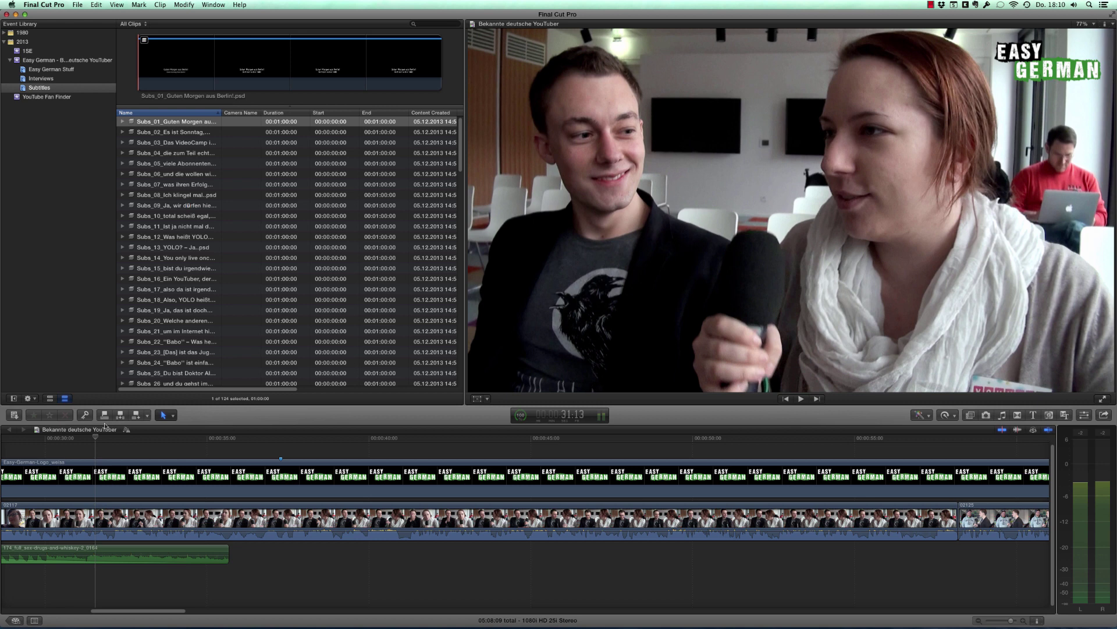
{"action": "key", "text": "space"}
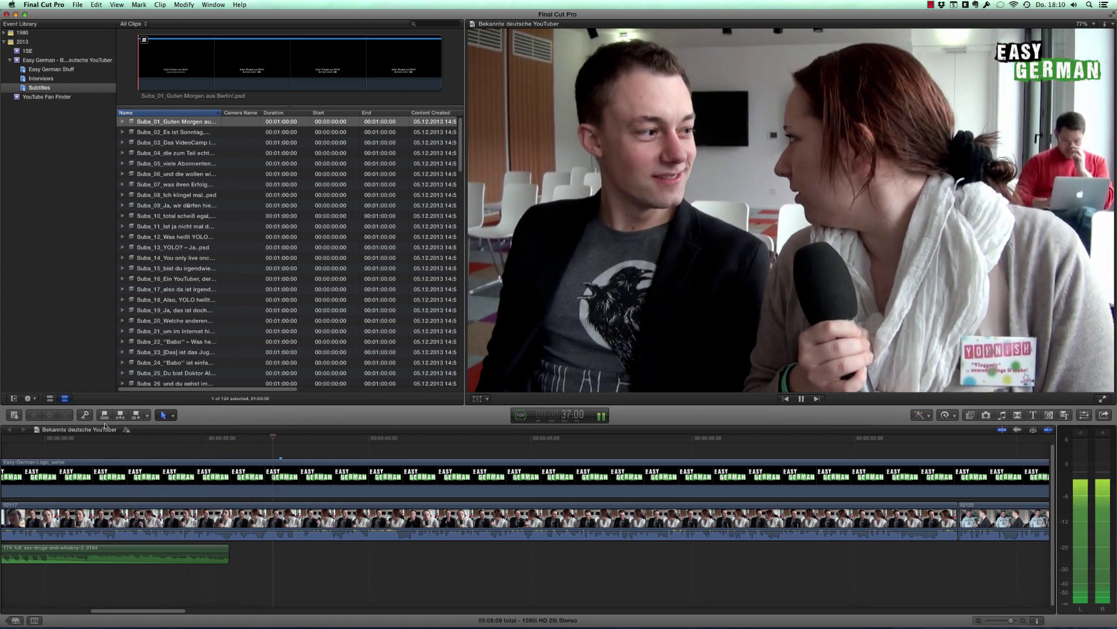
{"action": "key", "text": "space"}
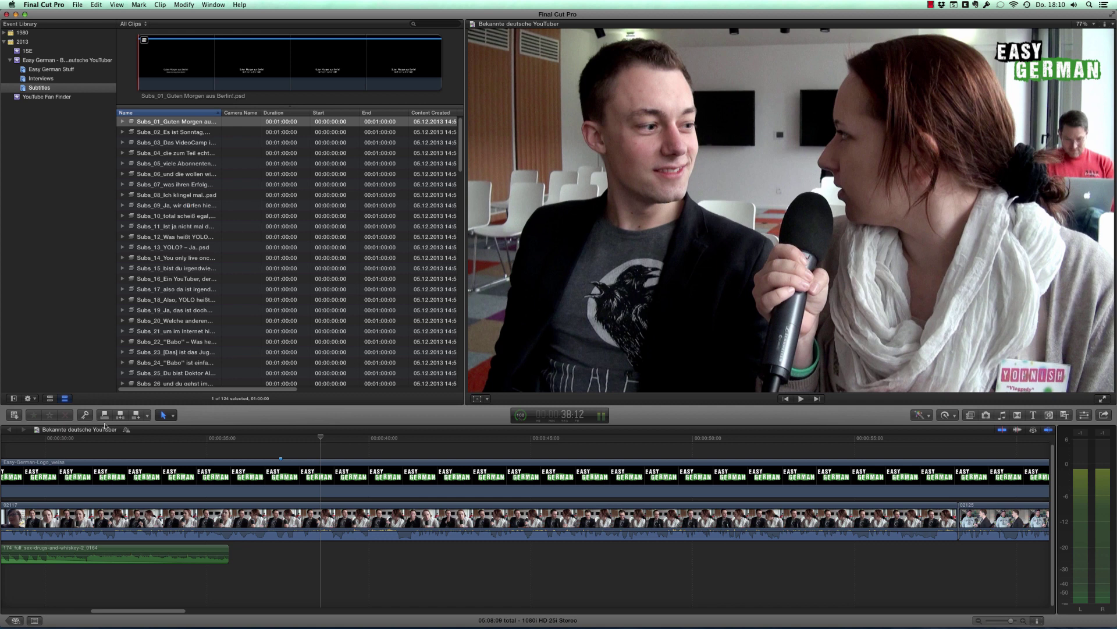
{"action": "key", "text": "super+minus"}
{"action": "key", "text": "super+minus"}
{"action": "key", "text": "super+minus"}
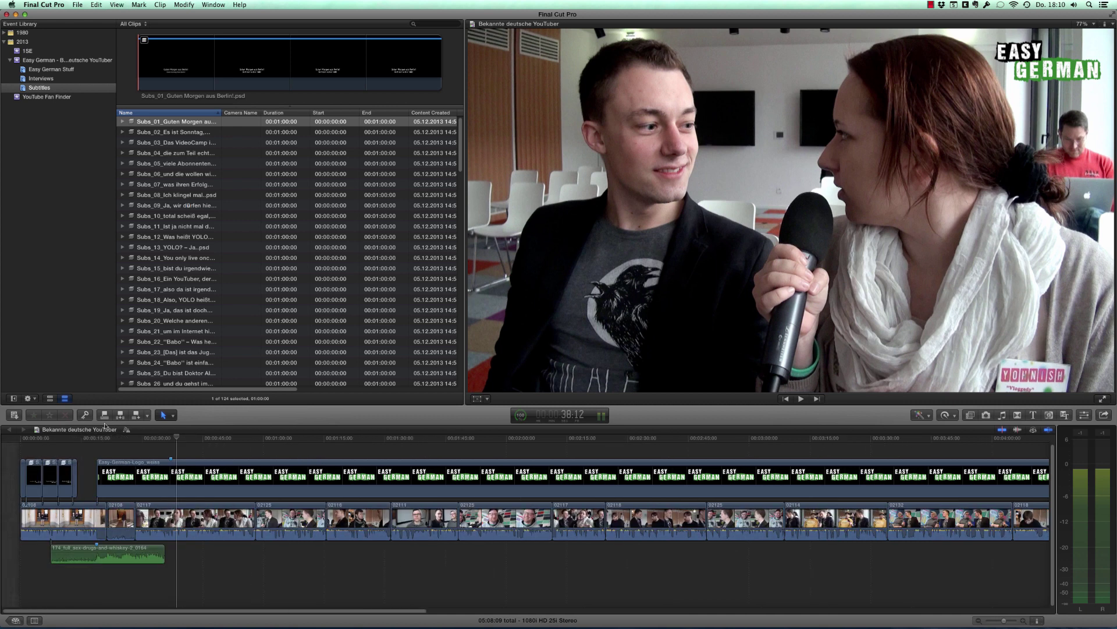
{"action": "key", "text": "super+minus"}
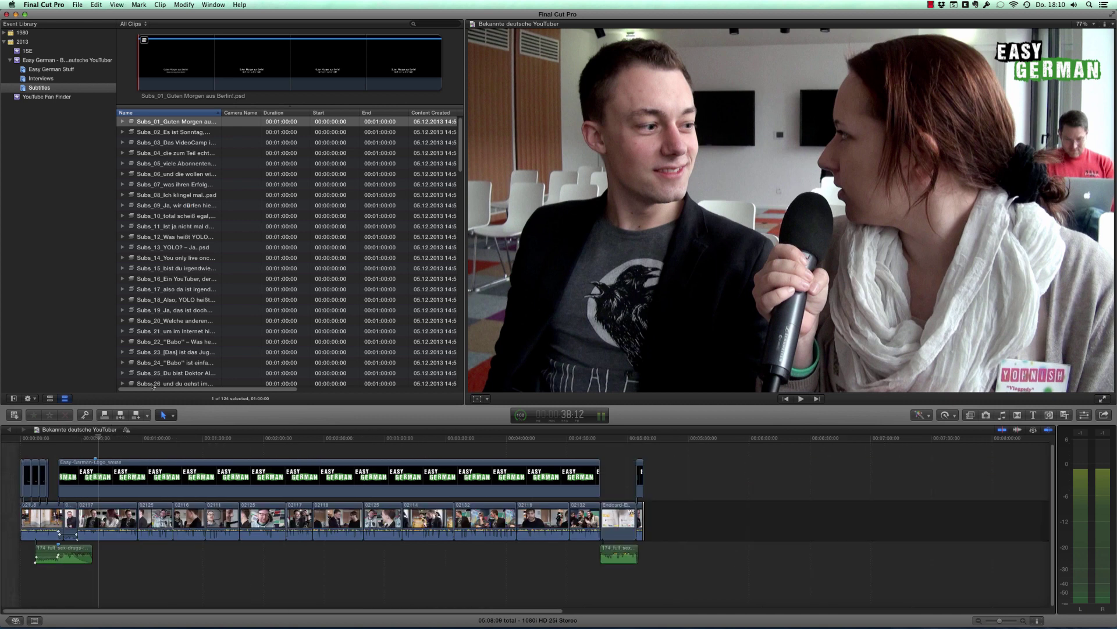
Step: Switch to Safari and view the Auphonic Productions page
{"action": "key", "text": "ctrl+Left"}
{"action": "key", "text": "ctrl+Left"}
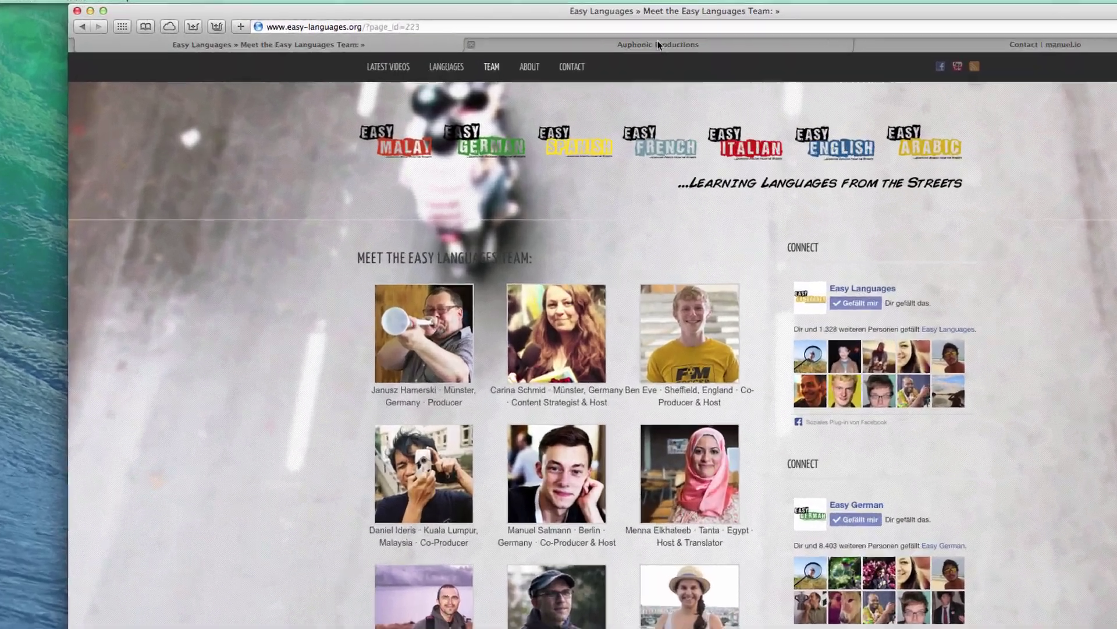
{"action": "left_click", "coordinate": [573, 37]}
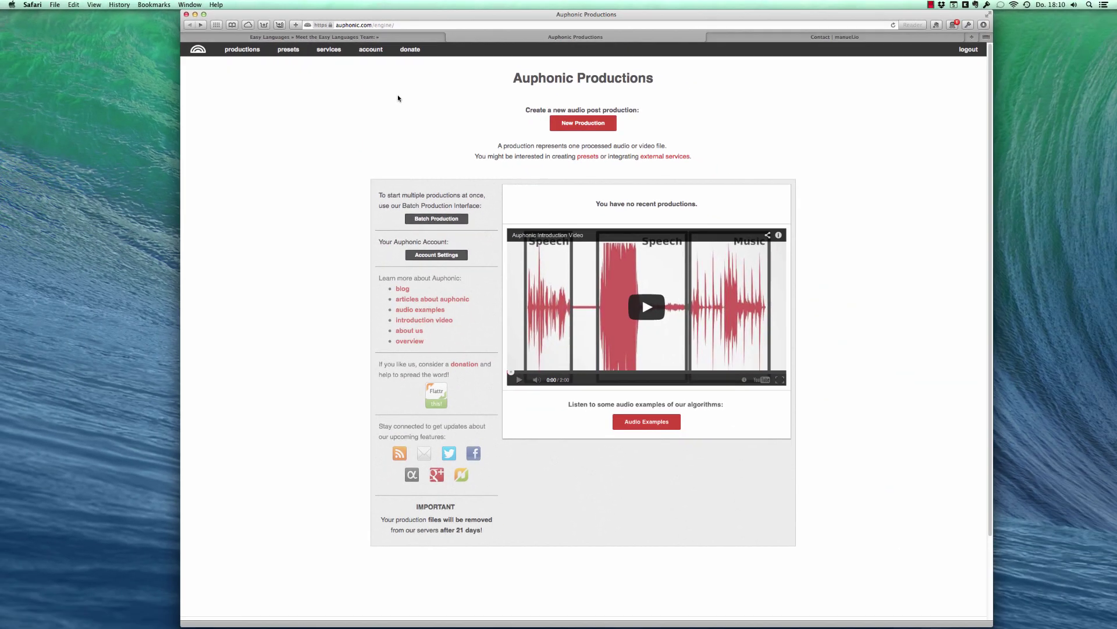
Step: Return to Final Cut Pro and move the playhead to the very beginning of the project
{"action": "key", "text": "ctrl+Right"}
{"action": "key", "text": "ctrl+Right"}
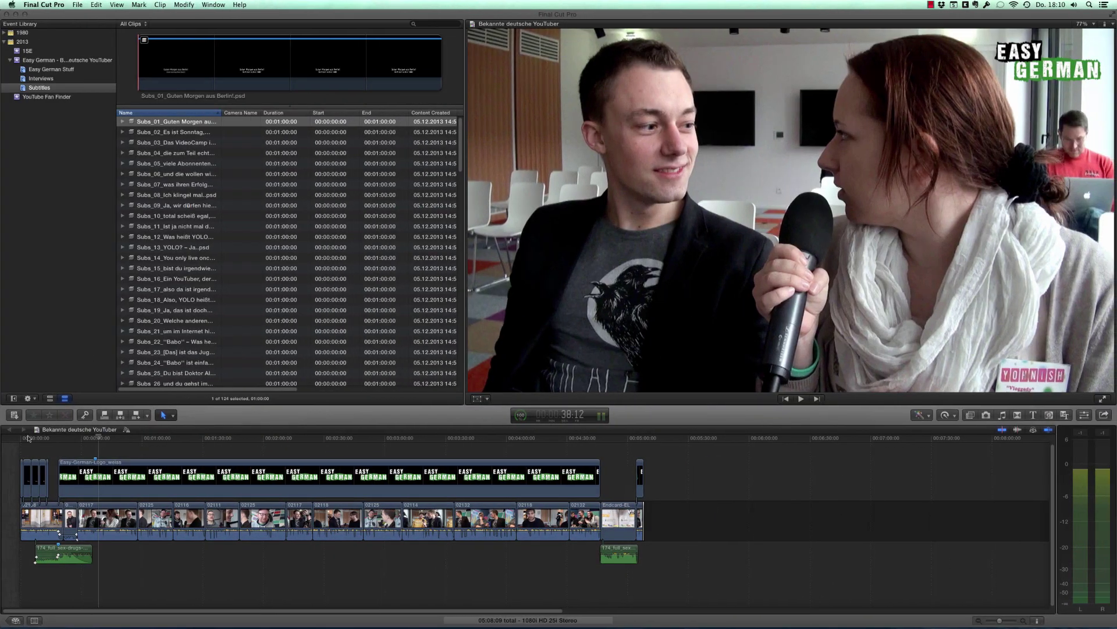
{"action": "left_click_drag", "start_coordinate": [28, 438], "coordinate": [11, 460]}
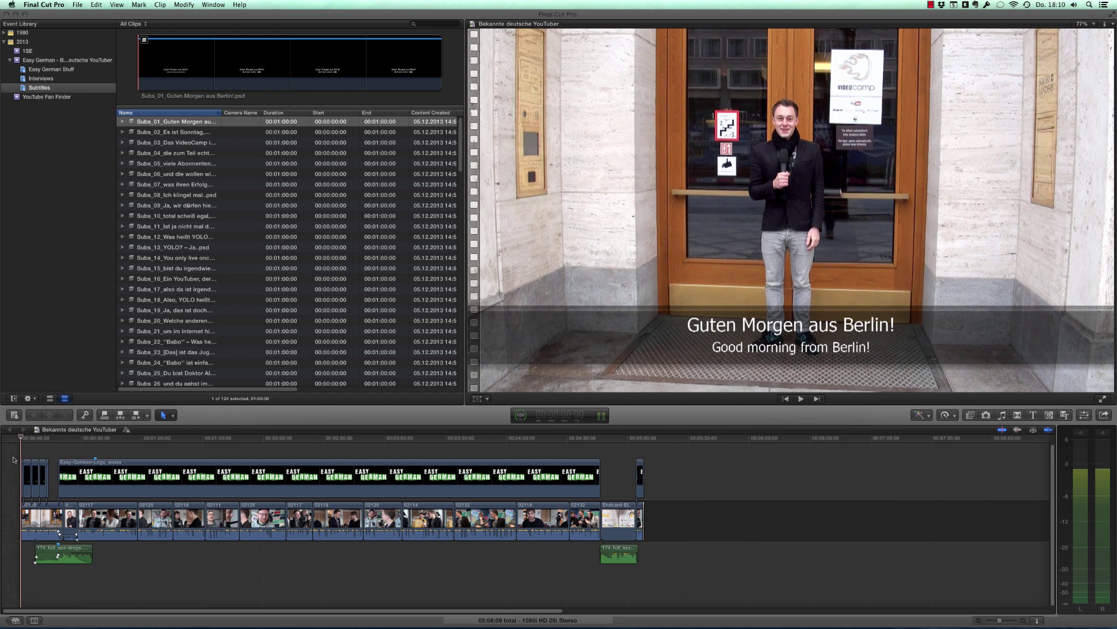
Step: Share the project with the Audio für Auphonic destination and check its settings, keeping AIFF File as the audio file format
{"action": "left_click", "coordinate": [77, 5]}
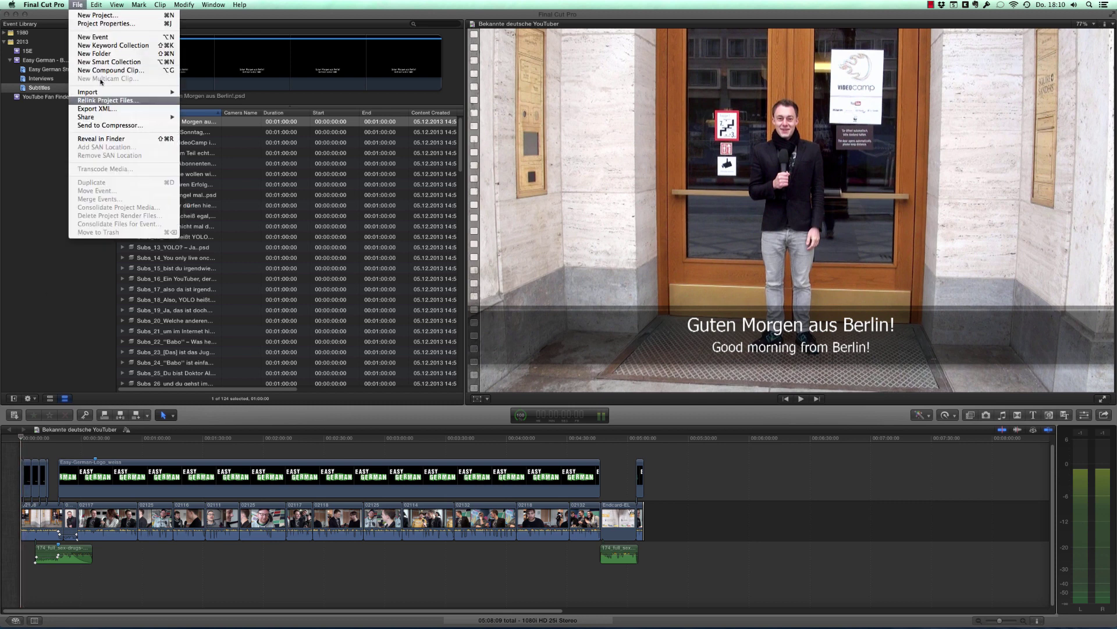
{"action": "mouse_move", "coordinate": [100, 119]}
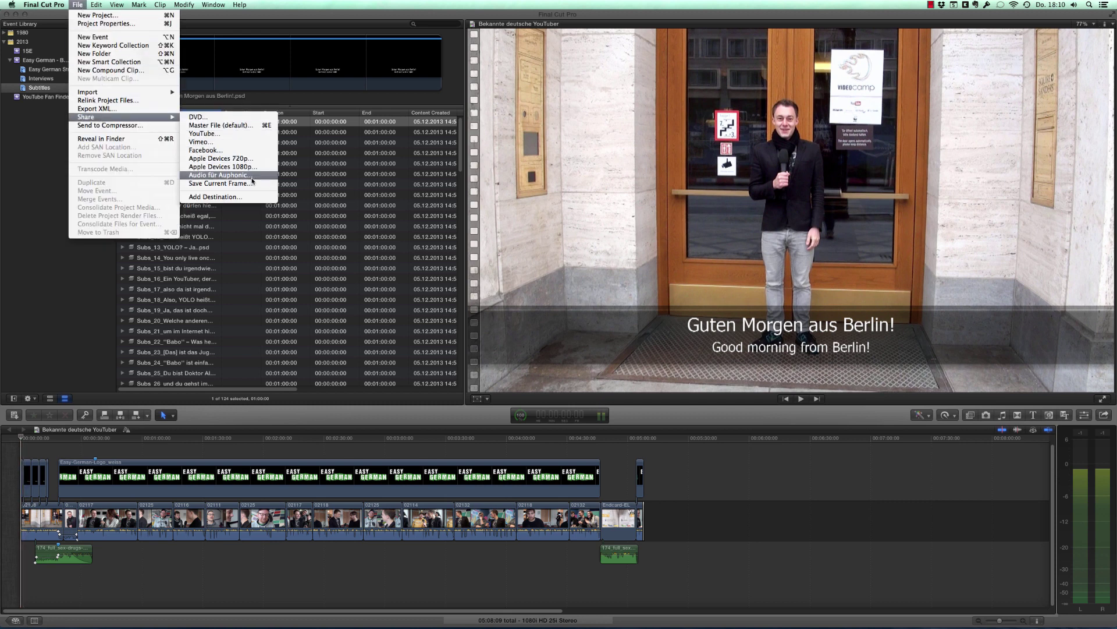
{"action": "left_click", "coordinate": [209, 176]}
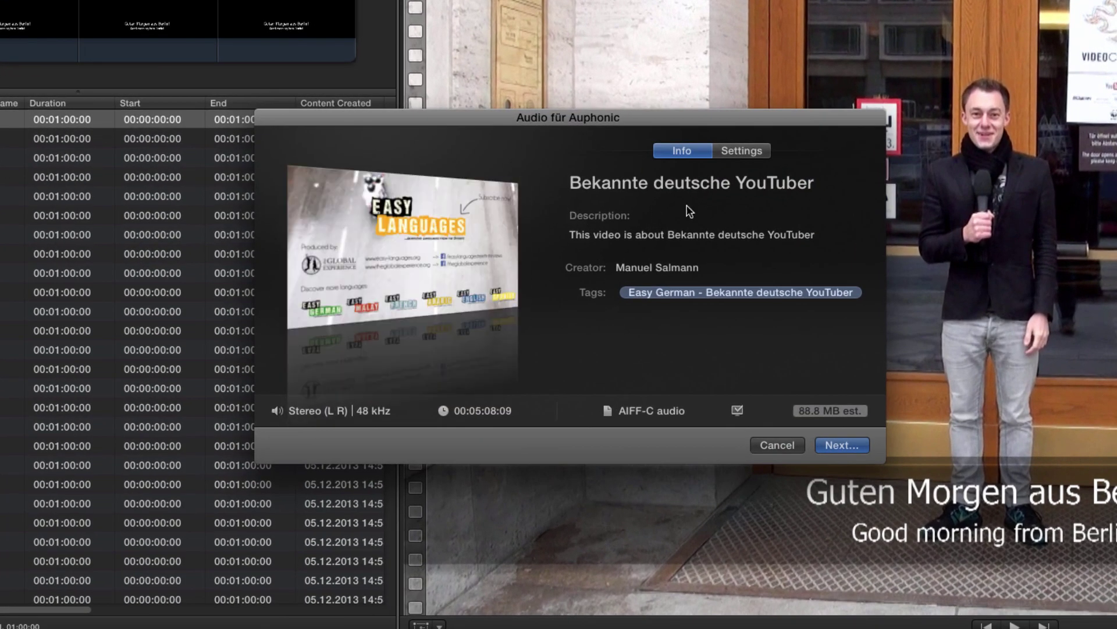
{"action": "left_click", "coordinate": [755, 153]}
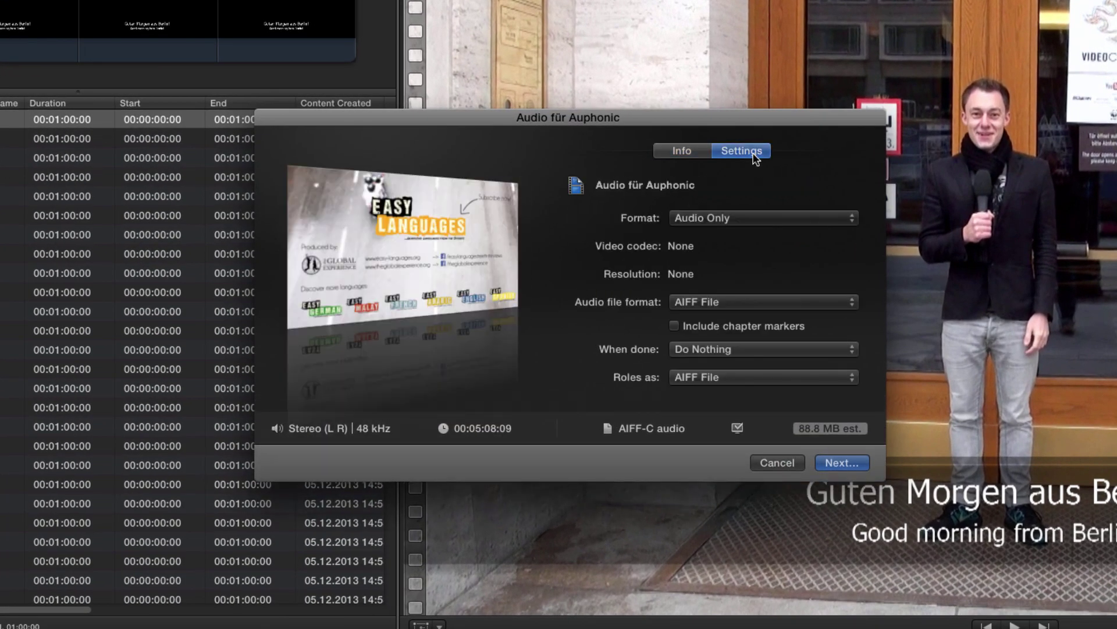
{"action": "left_click", "coordinate": [812, 307]}
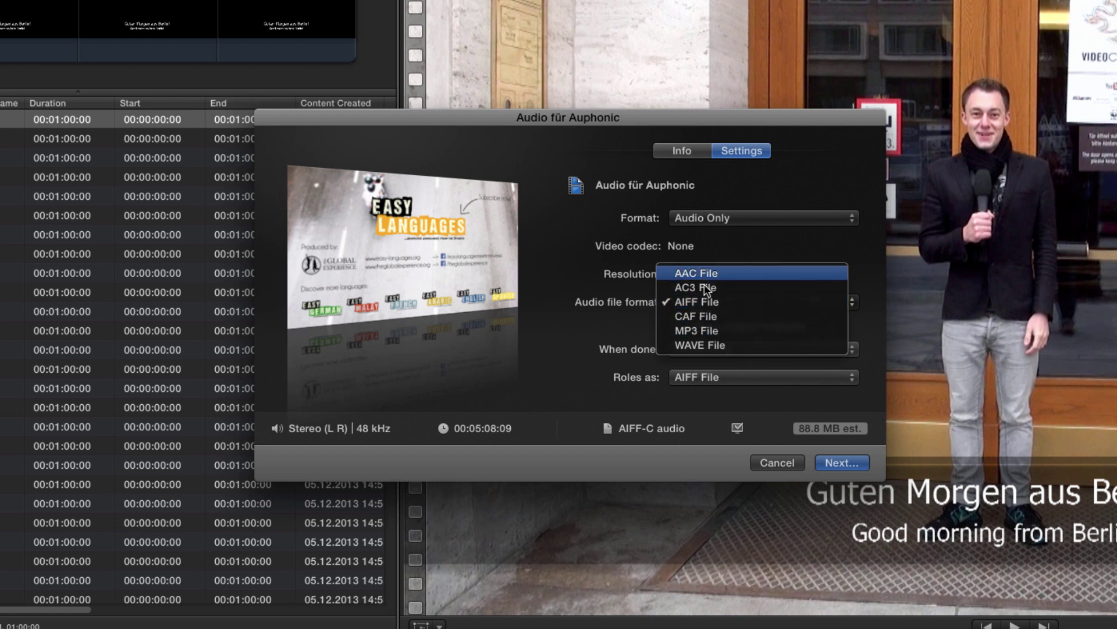
{"action": "left_click", "coordinate": [740, 255]}
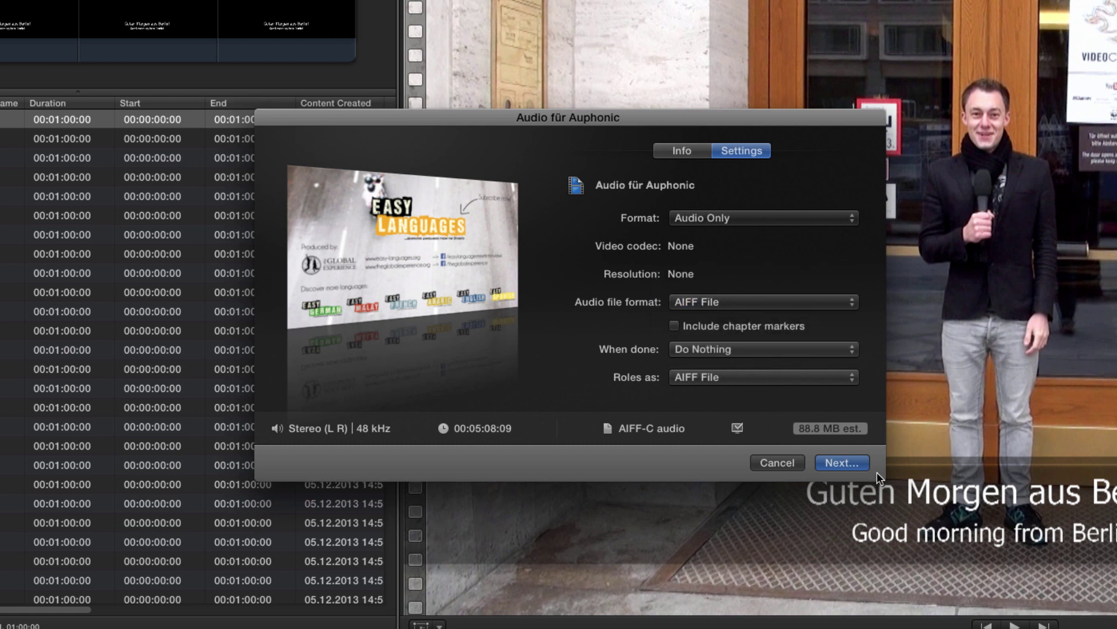
Step: Save the audio export as Bekannte deutsche YouTuber in the auphonic folder inside Dropbox's Apps folder
{"action": "left_click", "coordinate": [842, 462]}
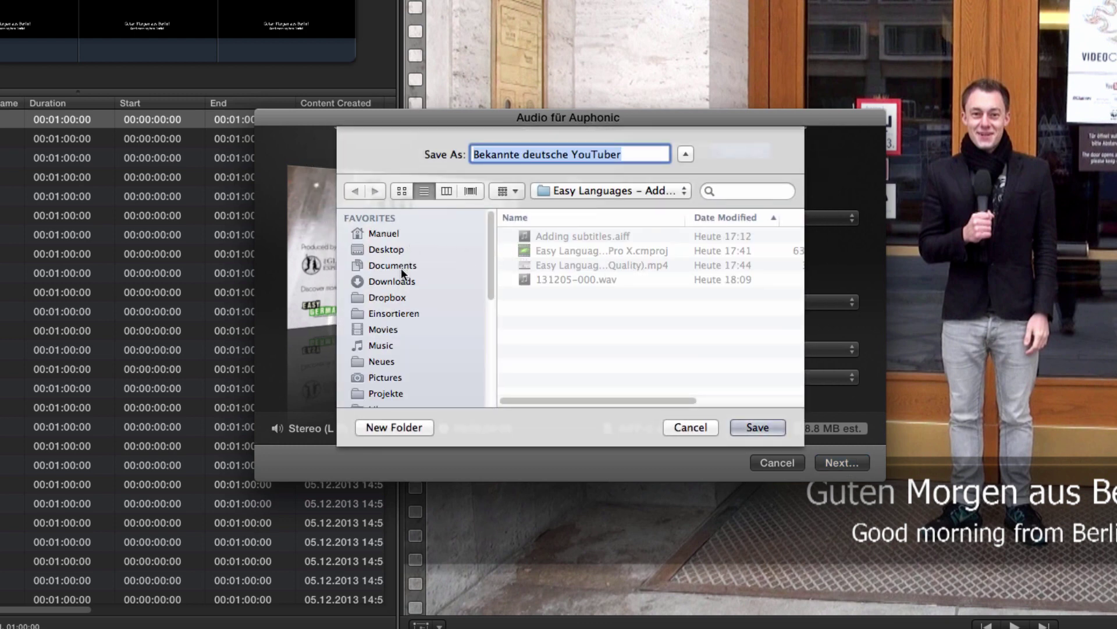
{"action": "left_click", "coordinate": [399, 298]}
{"action": "double_click", "coordinate": [529, 230]}
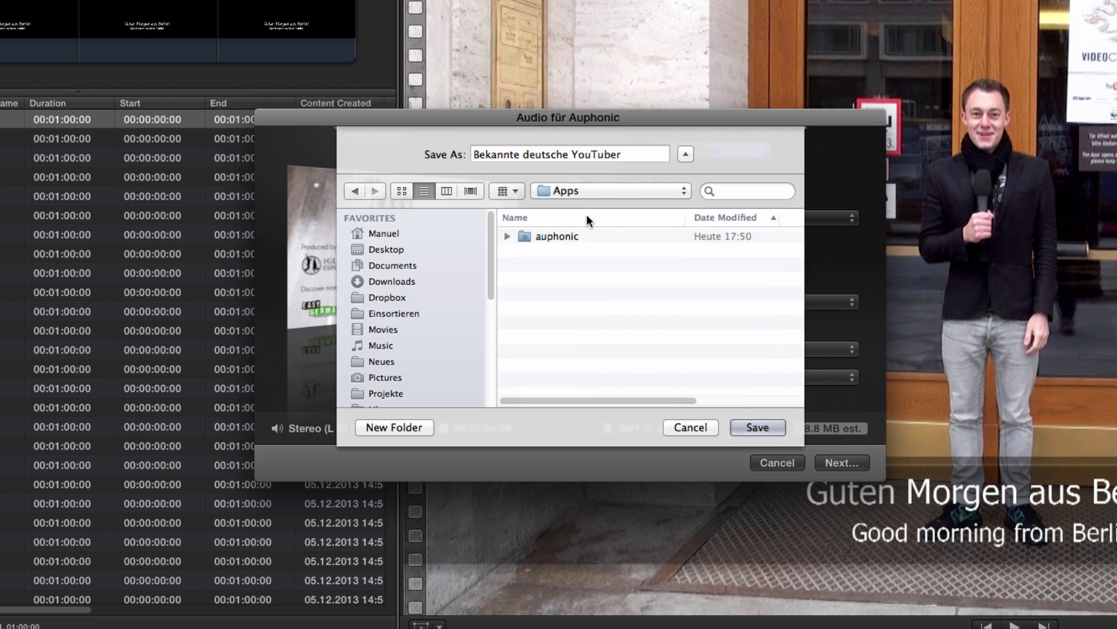
{"action": "left_click", "coordinate": [758, 427]}
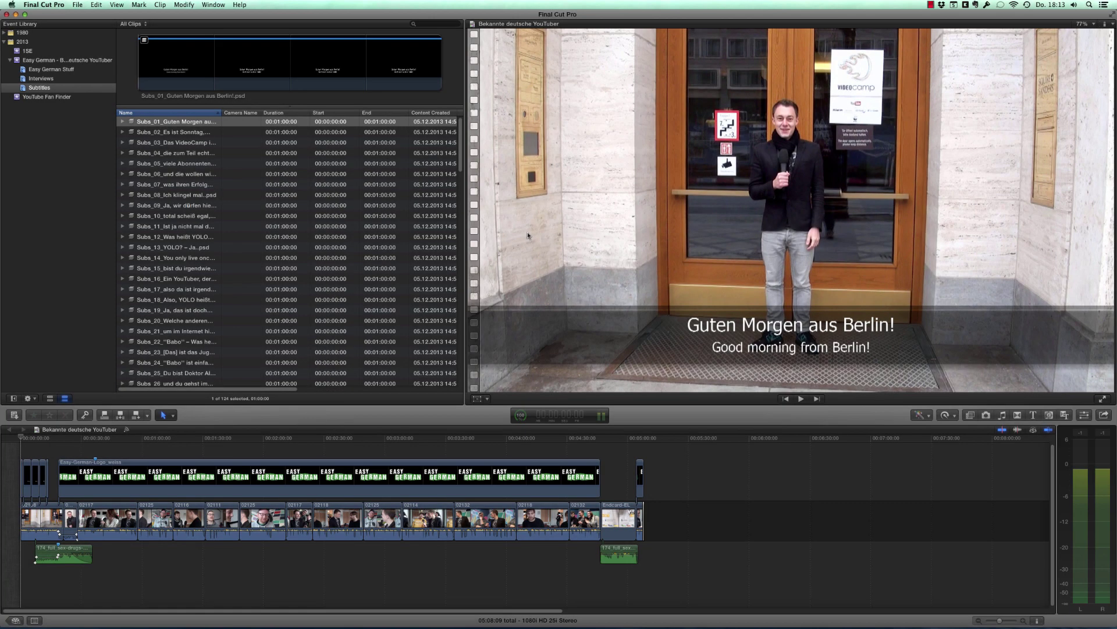
Step: Switch to Safari and create a new Auphonic production from the website's start page
{"action": "key", "text": "super+Tab"}
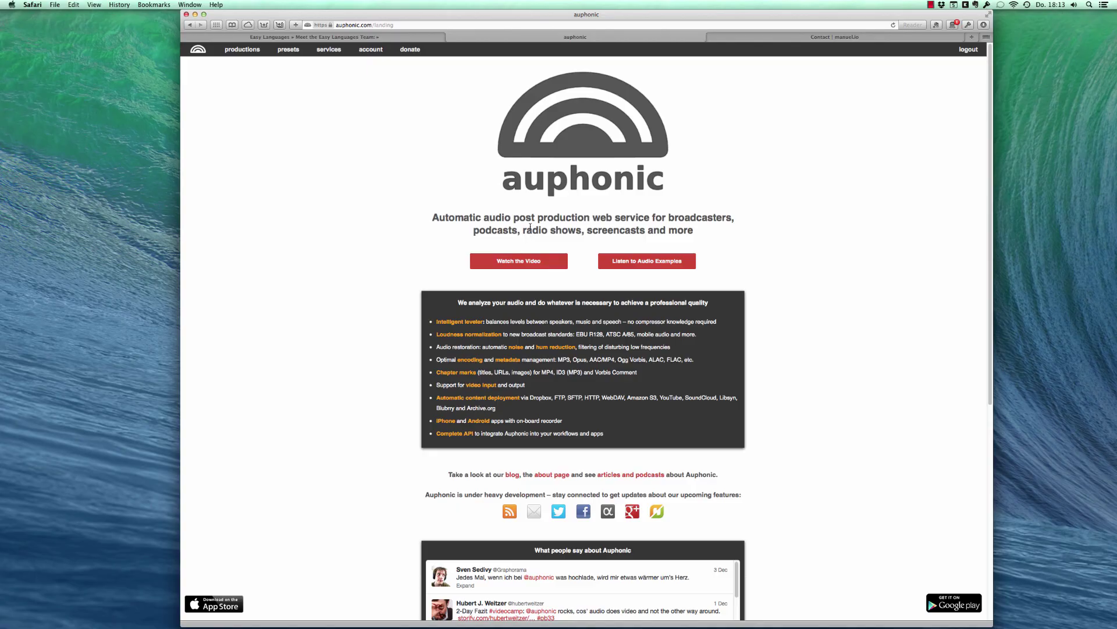
{"action": "scroll", "coordinate": [424, 279], "scroll_direction": "down", "scroll_amount": 10}
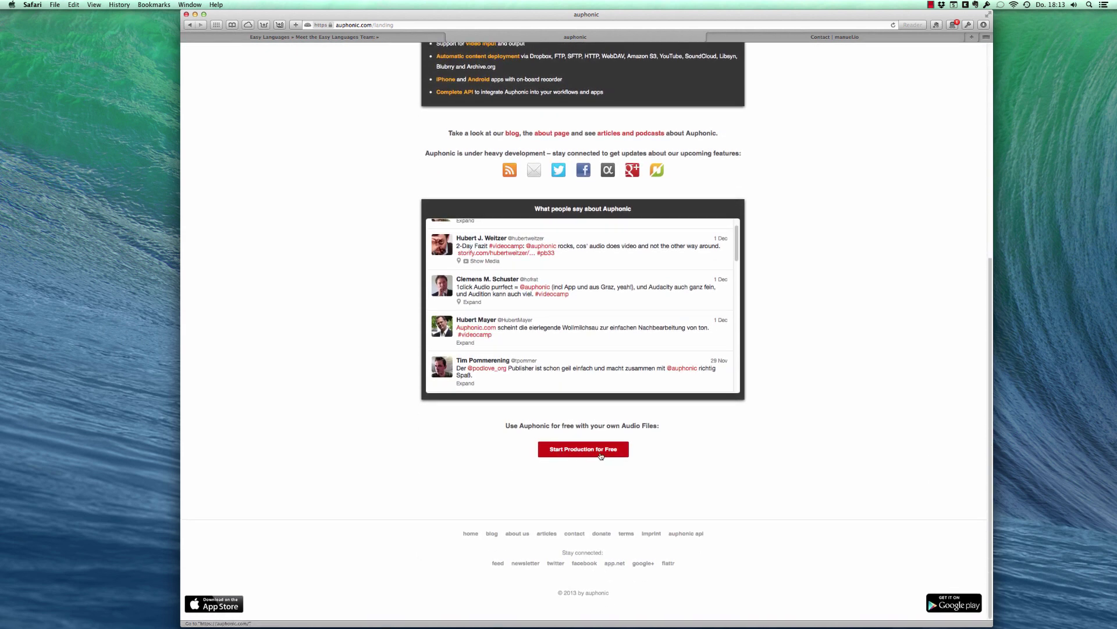
{"action": "left_click", "coordinate": [601, 455]}
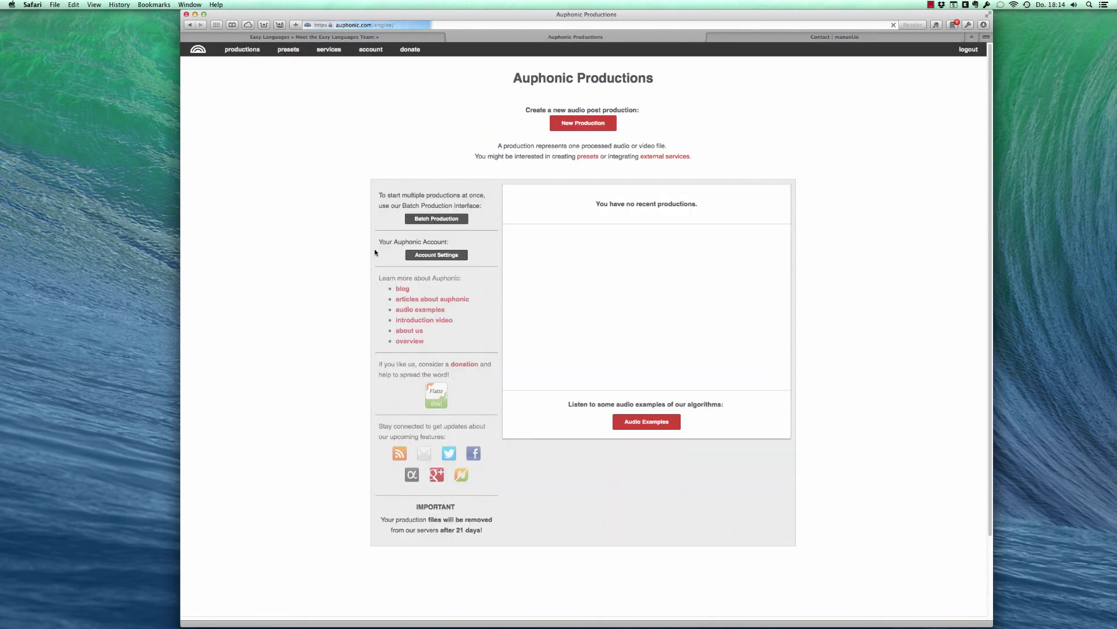
{"action": "left_click", "coordinate": [580, 131]}
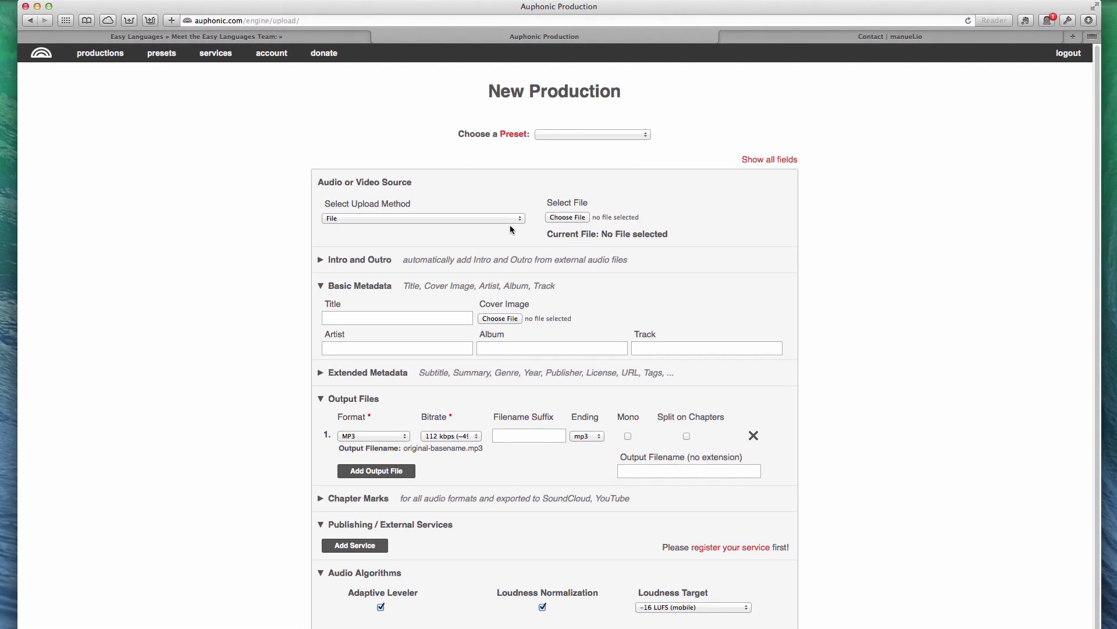
Step: Set the production's upload method to the connected Dropbox account and use Bekannte deutsche YouTuber.aiff as the source file
{"action": "left_click", "coordinate": [478, 218]}
{"action": "left_click", "coordinate": [344, 236]}
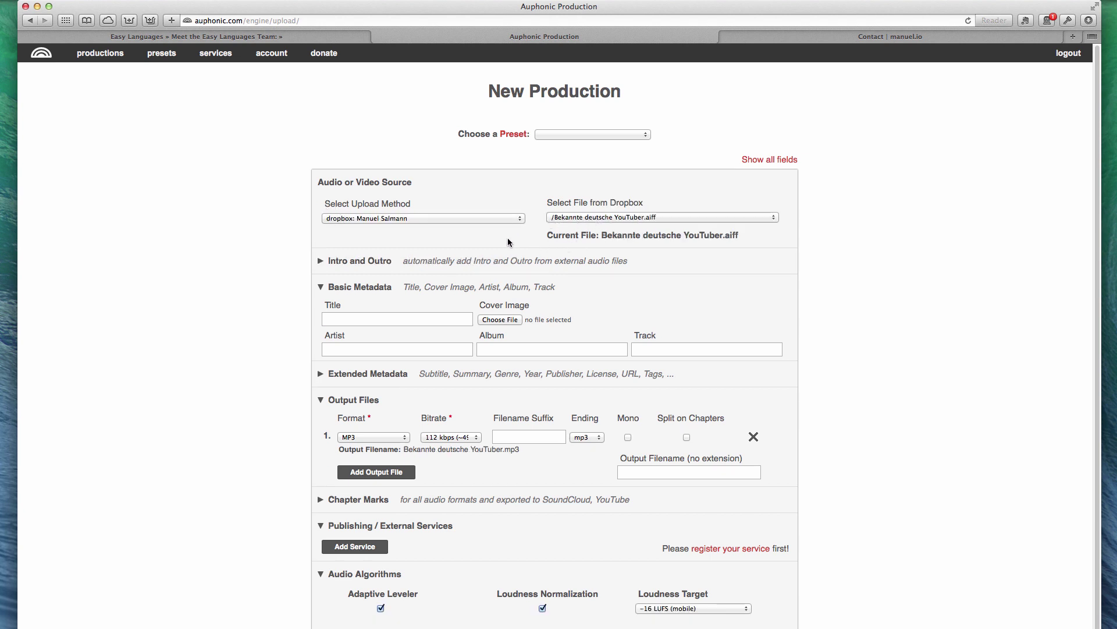
{"action": "left_click", "coordinate": [622, 219]}
{"action": "left_click", "coordinate": [606, 220]}
Step: Look into the Extended Metadata section briefly, close it again, and collapse the Basic Metadata section
{"action": "left_click", "coordinate": [321, 375]}
{"action": "left_click", "coordinate": [321, 374]}
{"action": "left_click", "coordinate": [320, 288]}
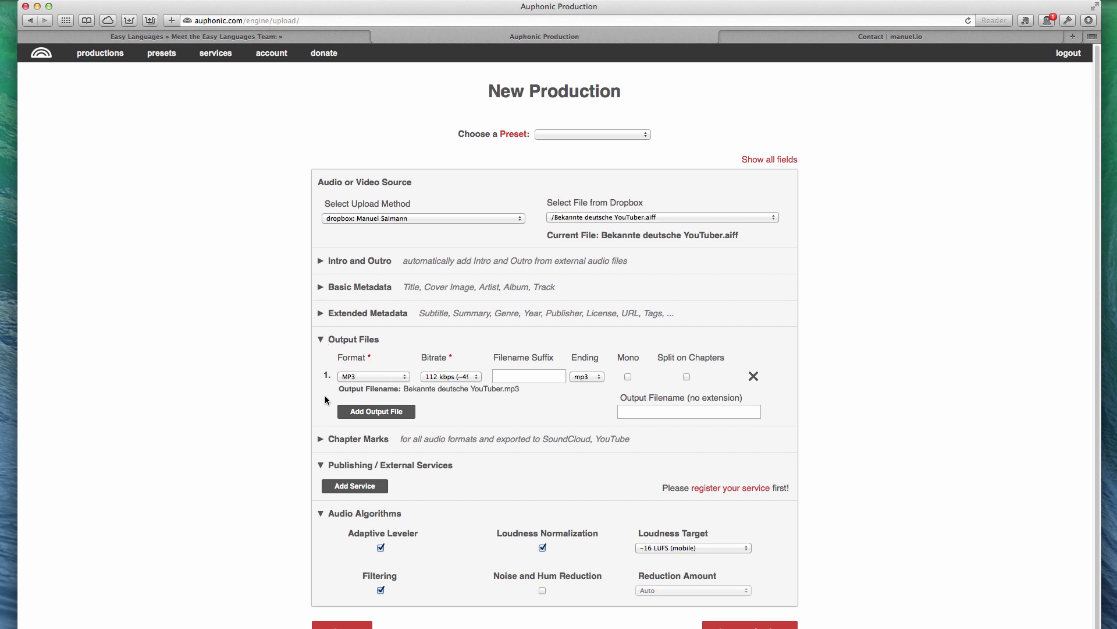
Step: Set the output file to ALAC (M4A, MP4) with optimal bitrate and give it the filename suffix _AUPHONIC
{"action": "left_click", "coordinate": [376, 378]}
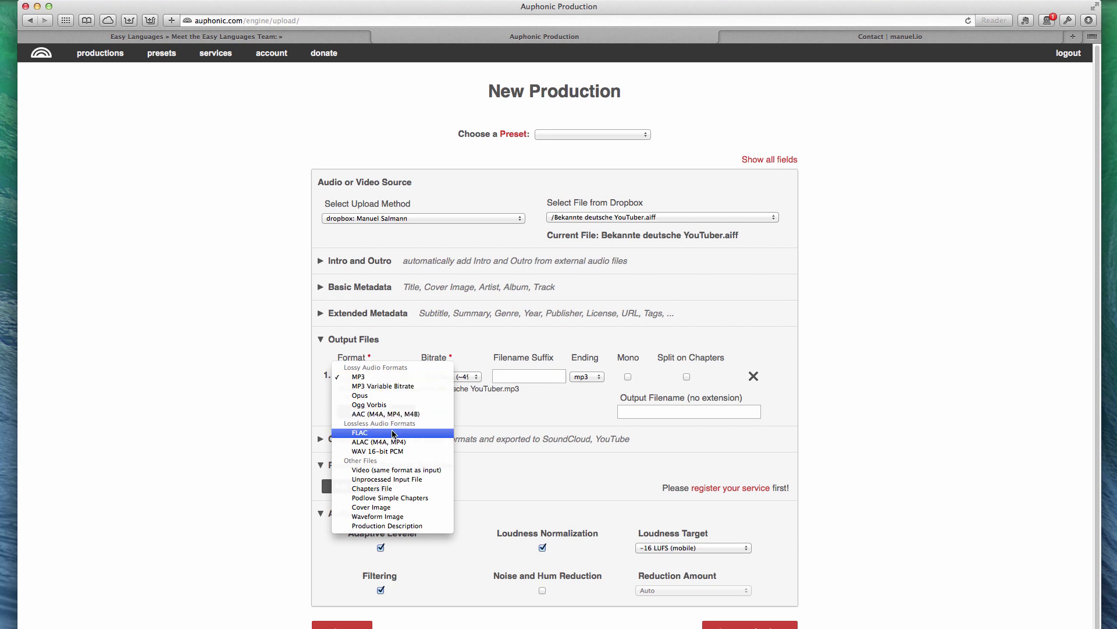
{"action": "left_click", "coordinate": [370, 441]}
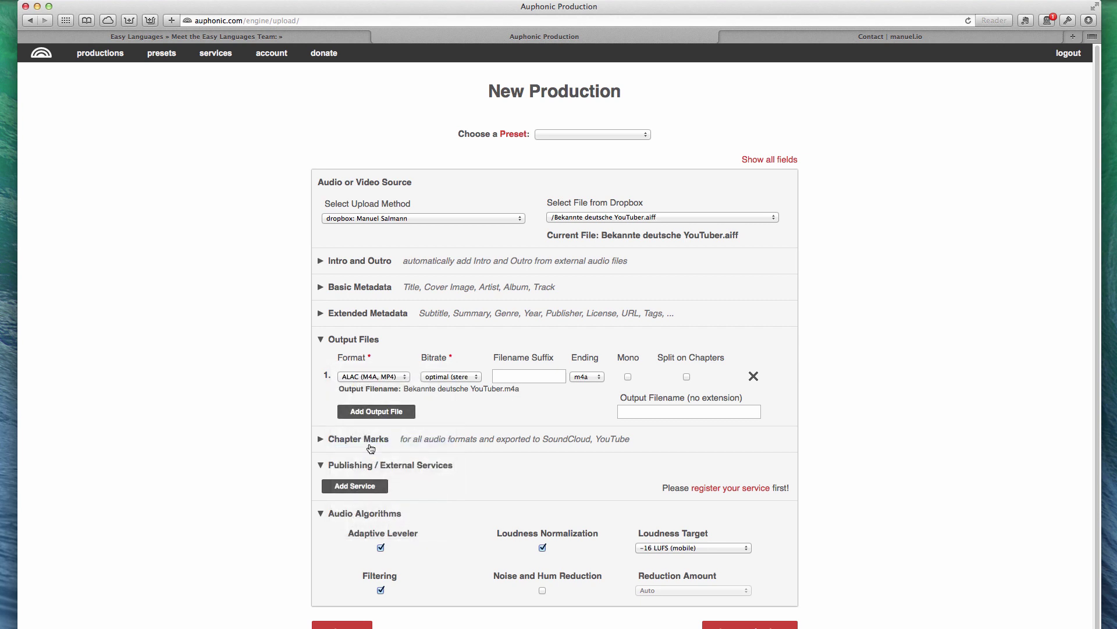
{"action": "left_click", "coordinate": [463, 377]}
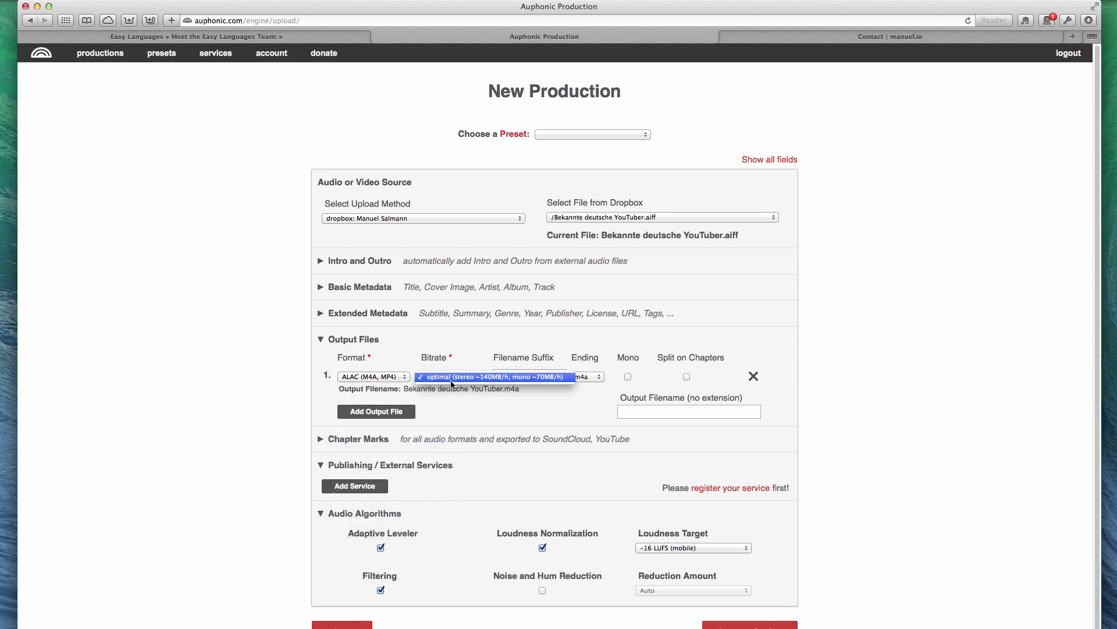
{"action": "left_click", "coordinate": [451, 377]}
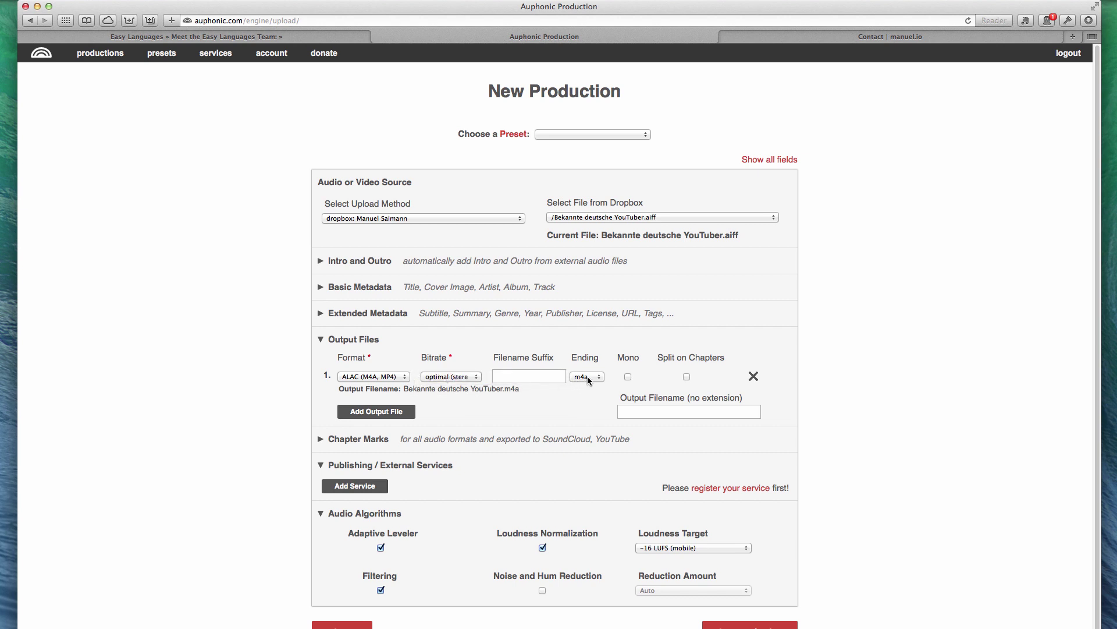
{"action": "left_click", "coordinate": [527, 375]}
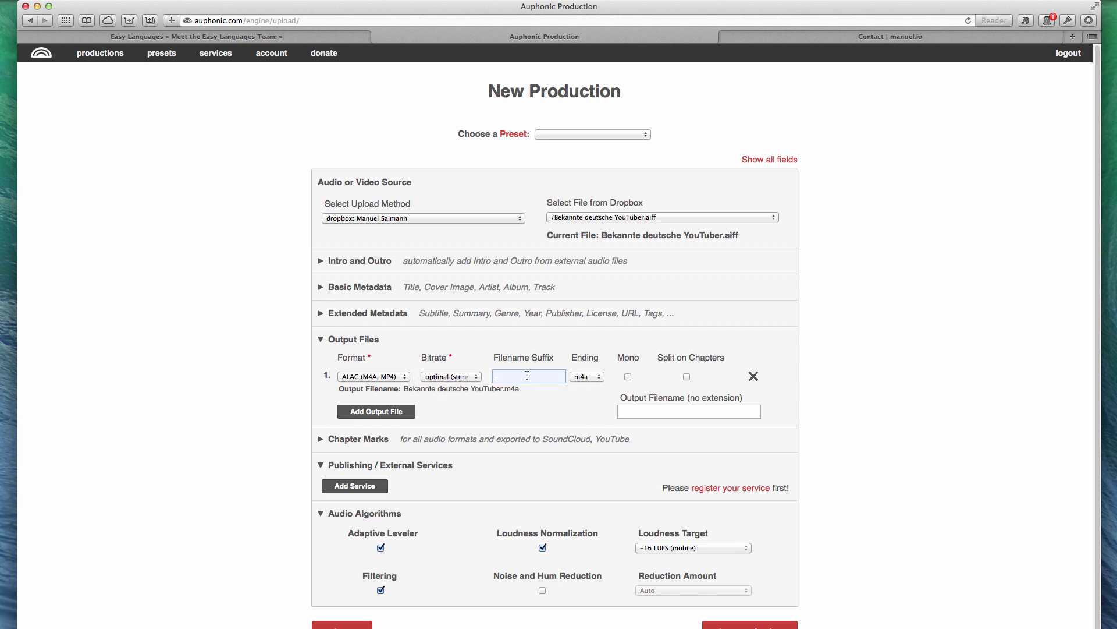
{"action": "type", "text": "_AUPHIONIC"}
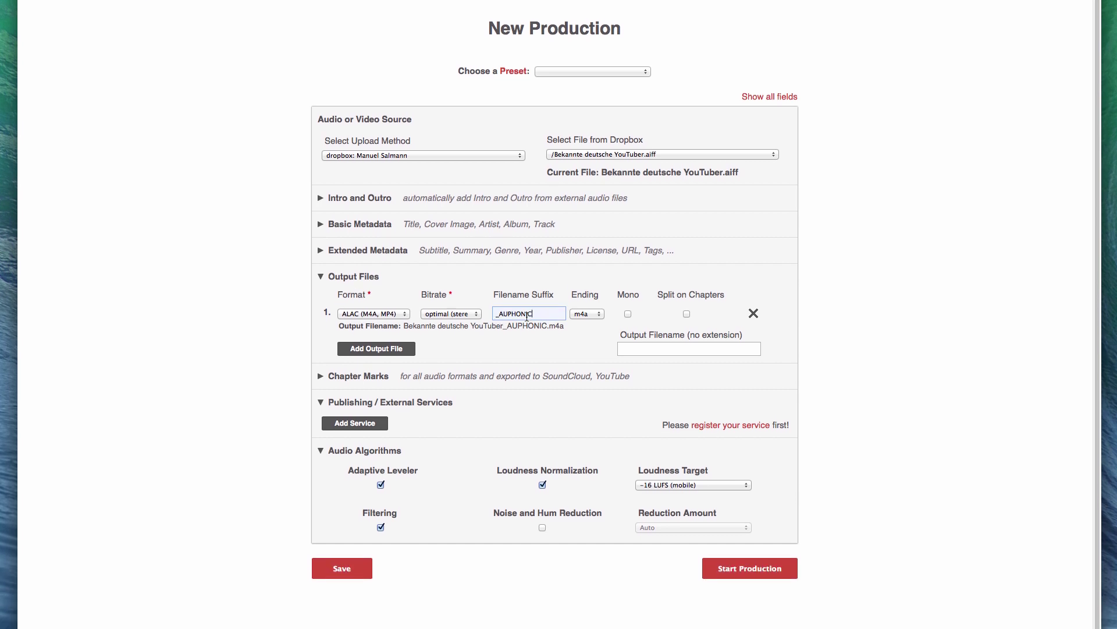
Step: Keep the loudness target at -16 LUFS (mobile) in the audio algorithms and start the production
{"action": "mouse_move", "coordinate": [361, 210]}
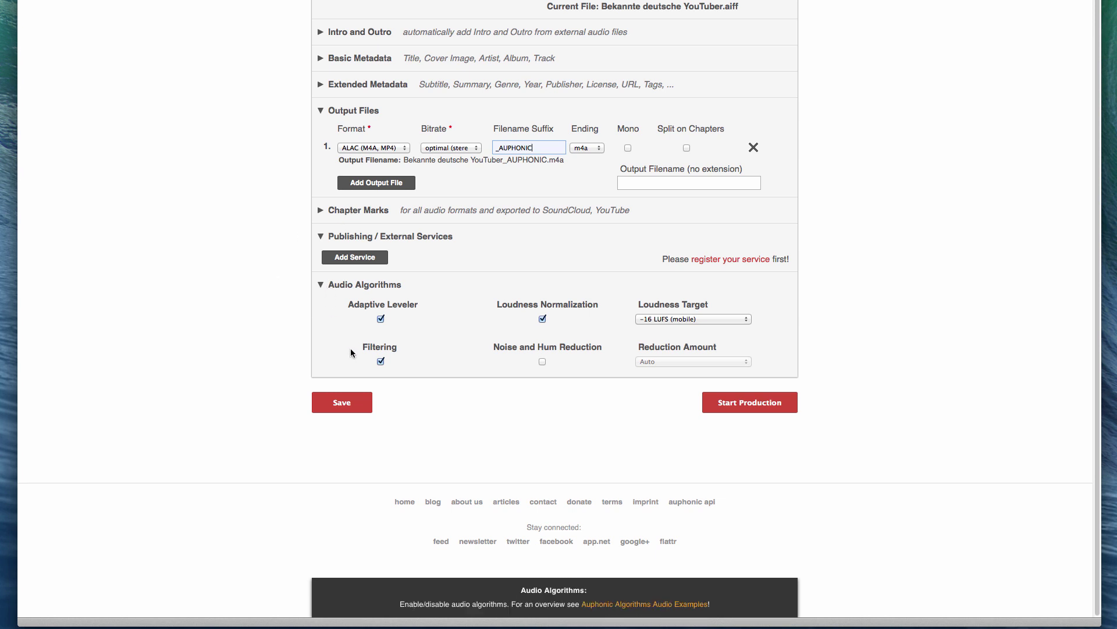
{"action": "mouse_move", "coordinate": [361, 351]}
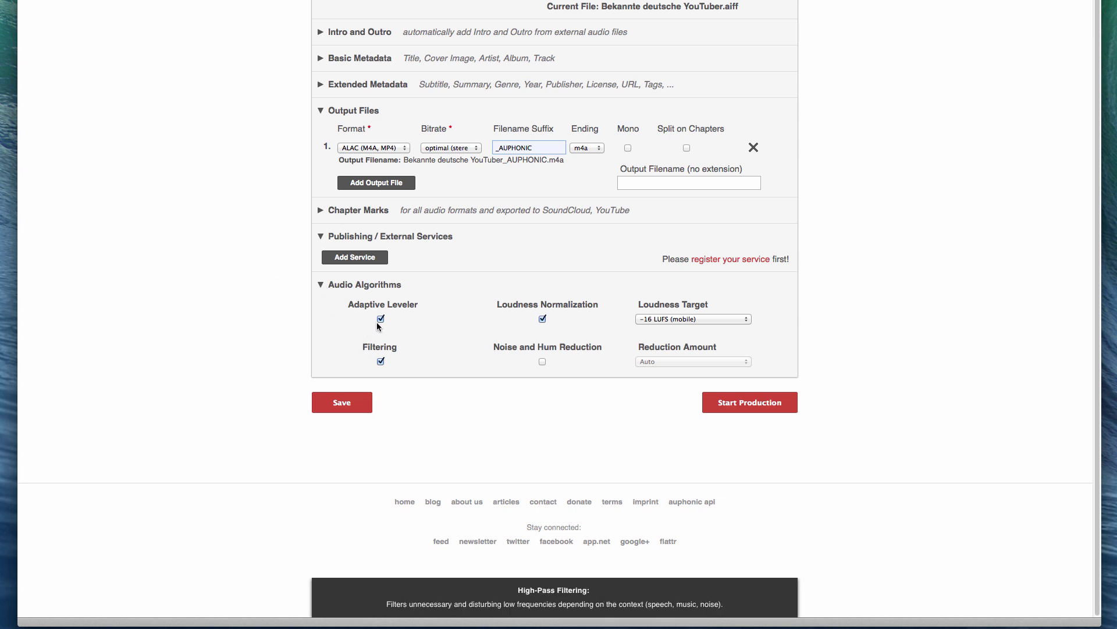
{"action": "mouse_move", "coordinate": [383, 320]}
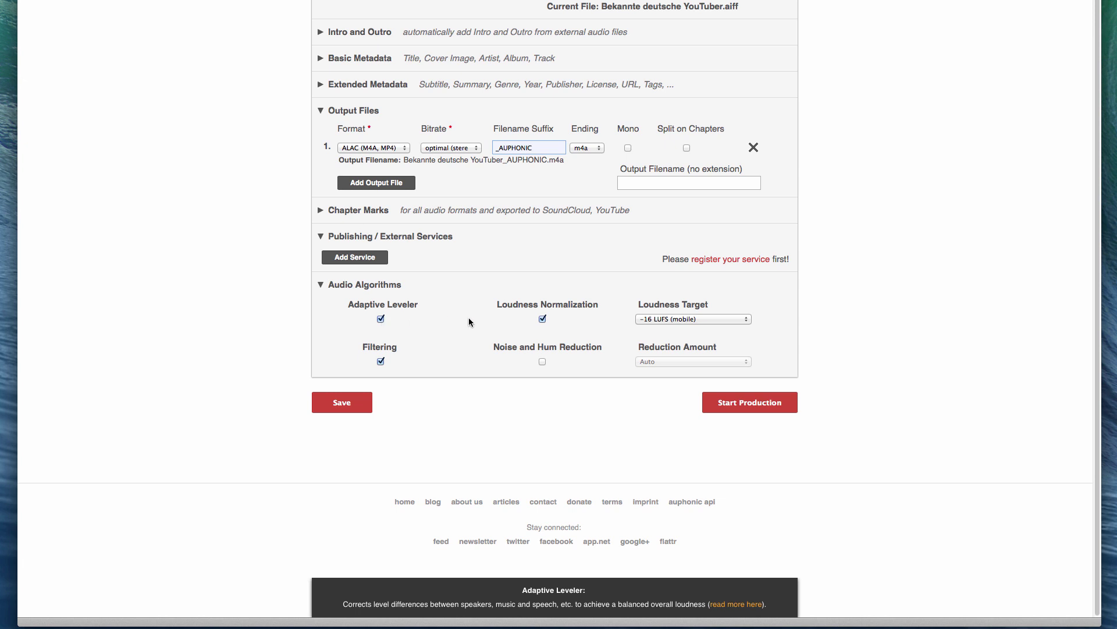
{"action": "mouse_move", "coordinate": [543, 320]}
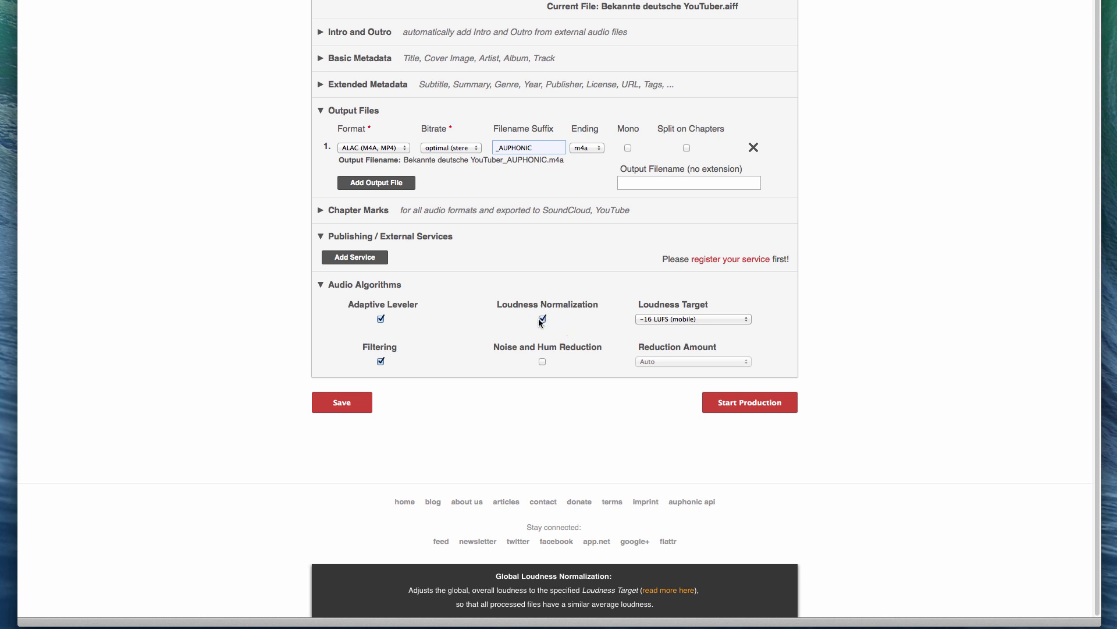
{"action": "left_click", "coordinate": [648, 321]}
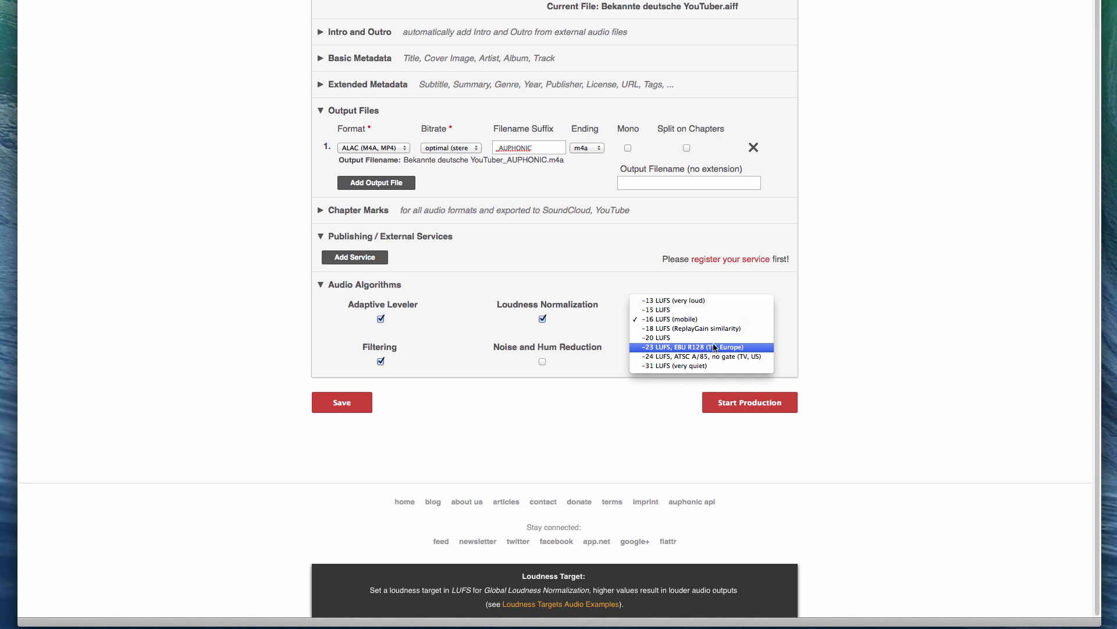
{"action": "left_click", "coordinate": [680, 322]}
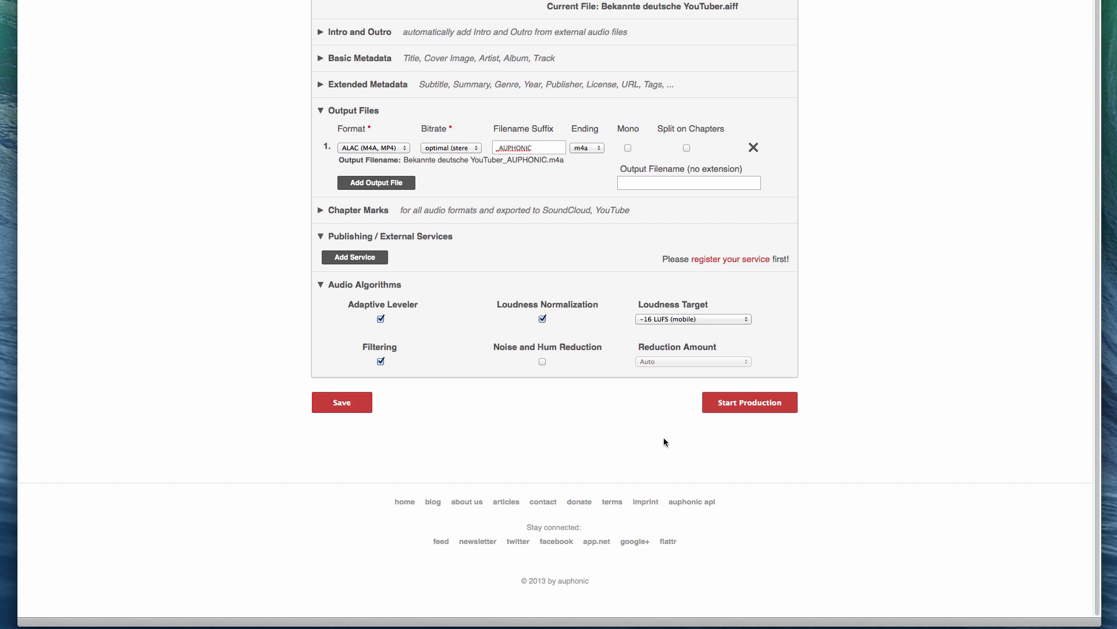
{"action": "left_click", "coordinate": [744, 407]}
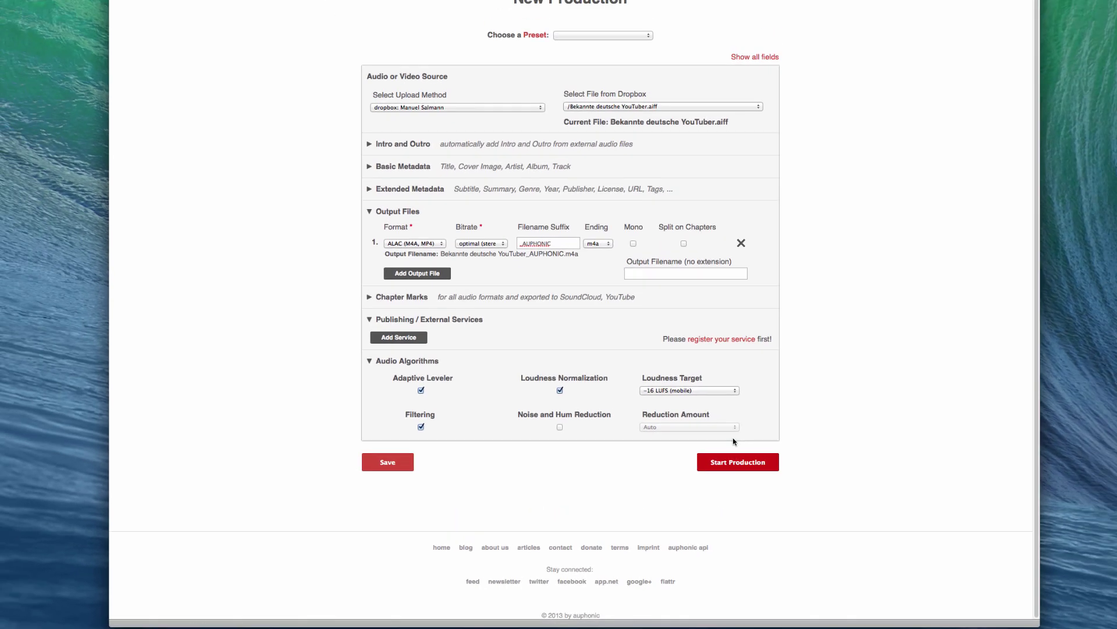
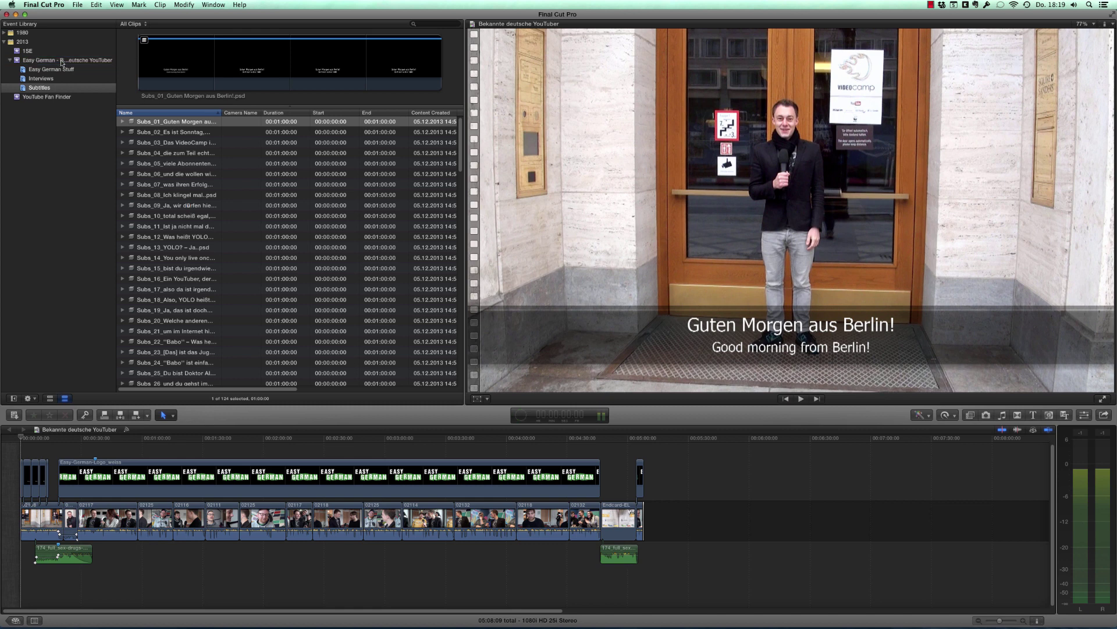
Step: In Final Cut Pro, place Bekannte deutsche YouTuber_AUPHONIC from the Easy German event at the start of the timeline, beneath the existing audio
{"action": "left_click", "coordinate": [67, 61]}
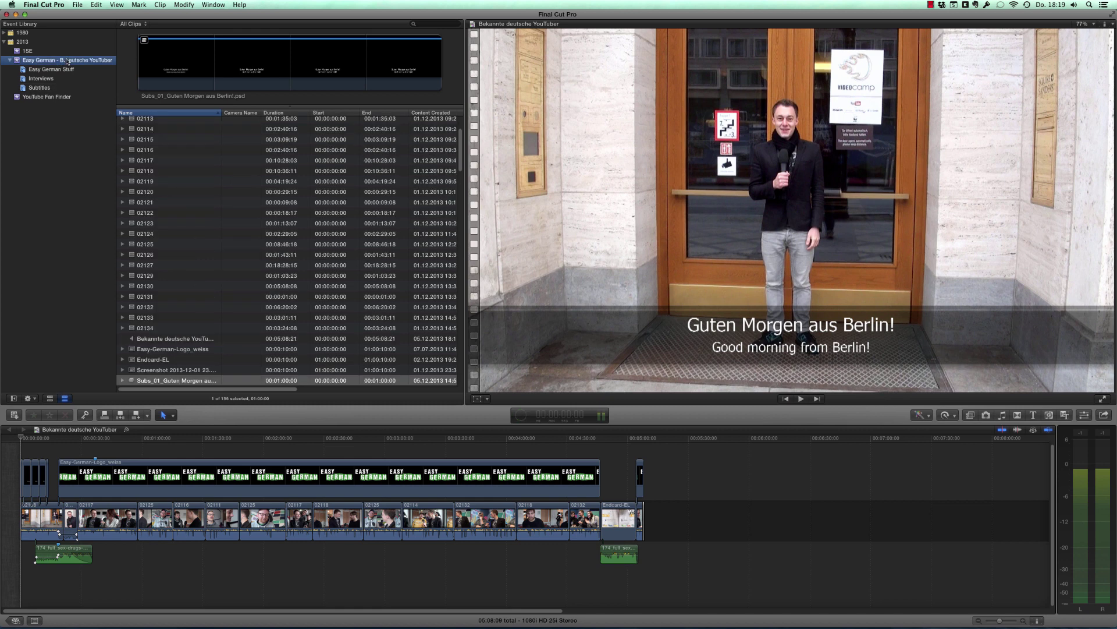
{"action": "scroll", "coordinate": [207, 320], "scroll_direction": "down", "scroll_amount": 3}
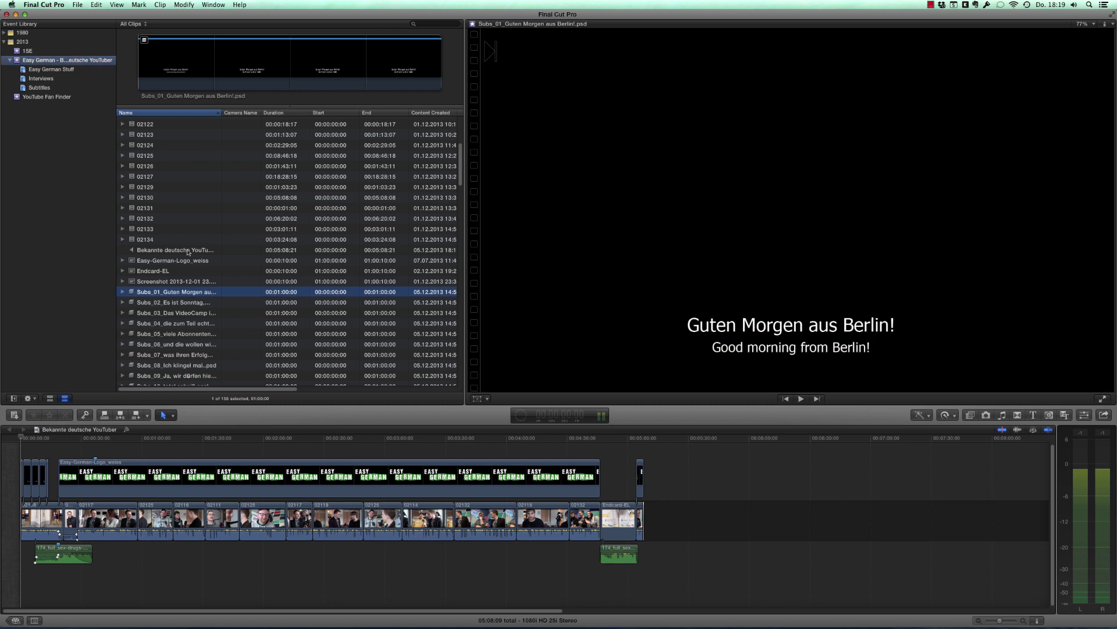
{"action": "left_click", "coordinate": [186, 251]}
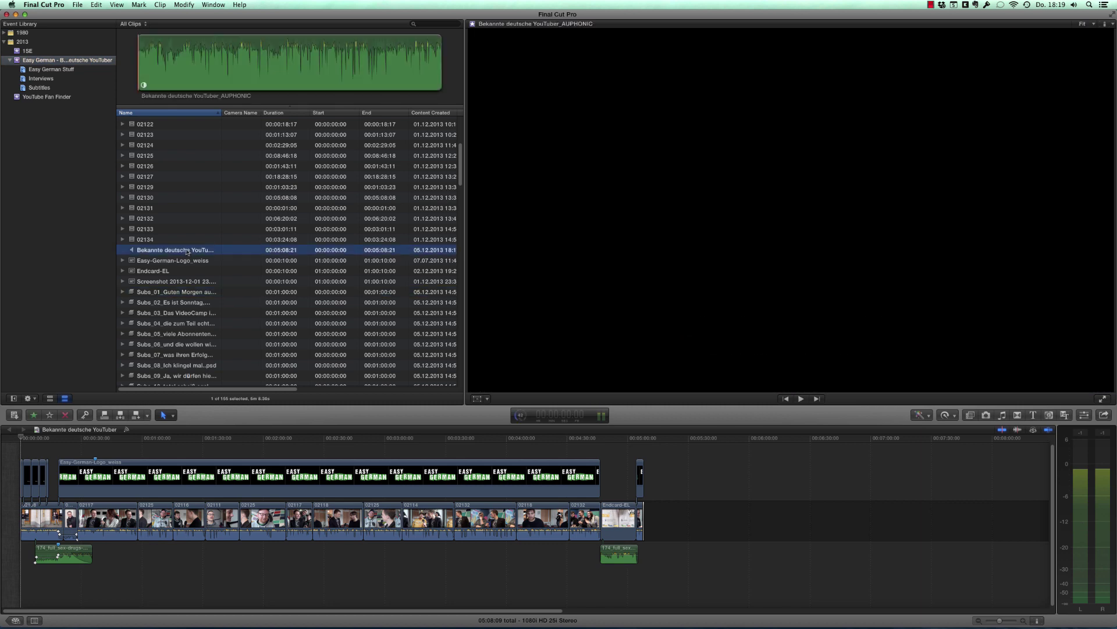
{"action": "left_click_drag", "start_coordinate": [125, 331], "coordinate": [6, 581]}
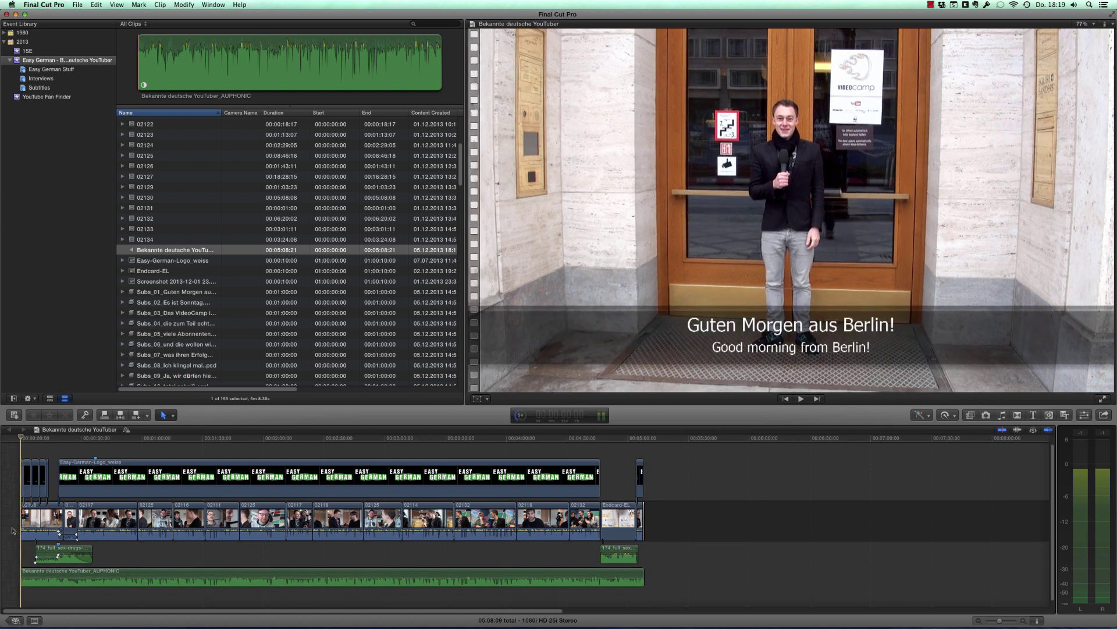
Step: Select all clips in the primary storyline and disable their original audio in the channel configuration
{"action": "left_click_drag", "start_coordinate": [21, 526], "coordinate": [709, 537]}
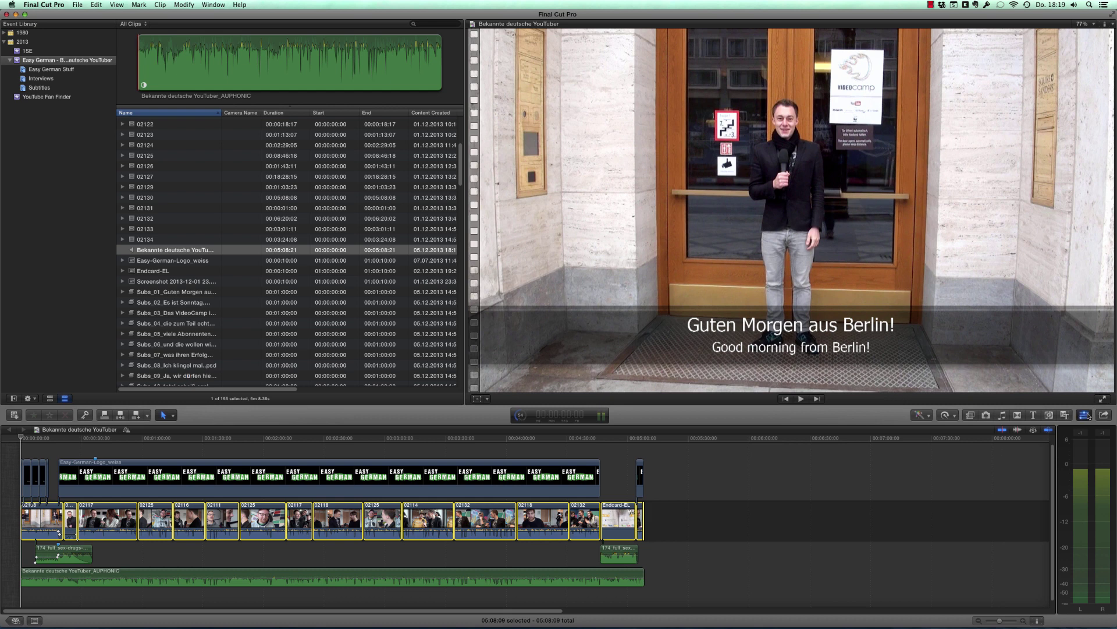
{"action": "left_click", "coordinate": [1086, 415]}
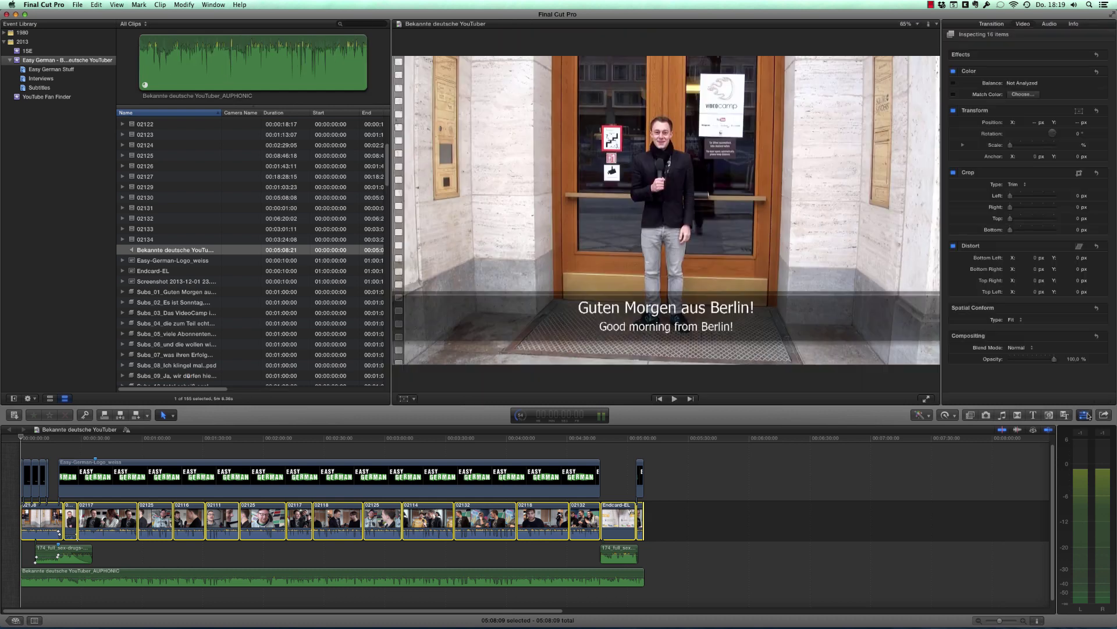
{"action": "left_click", "coordinate": [1049, 24]}
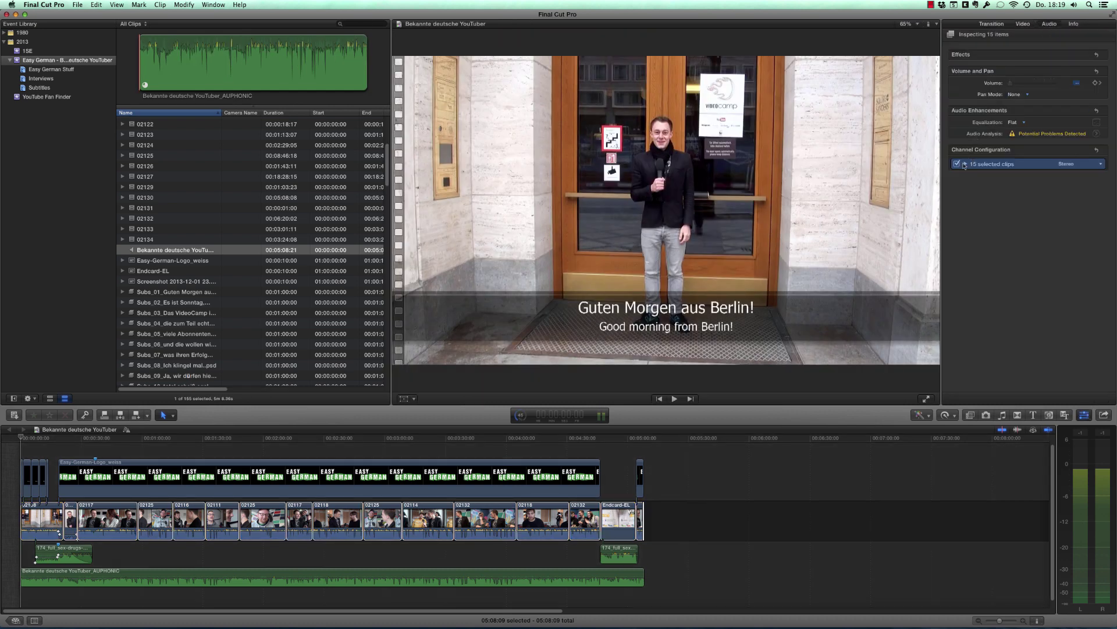
Step: Select both connected music clips in the timeline and disable their audio channels
{"action": "left_click", "coordinate": [618, 554]}
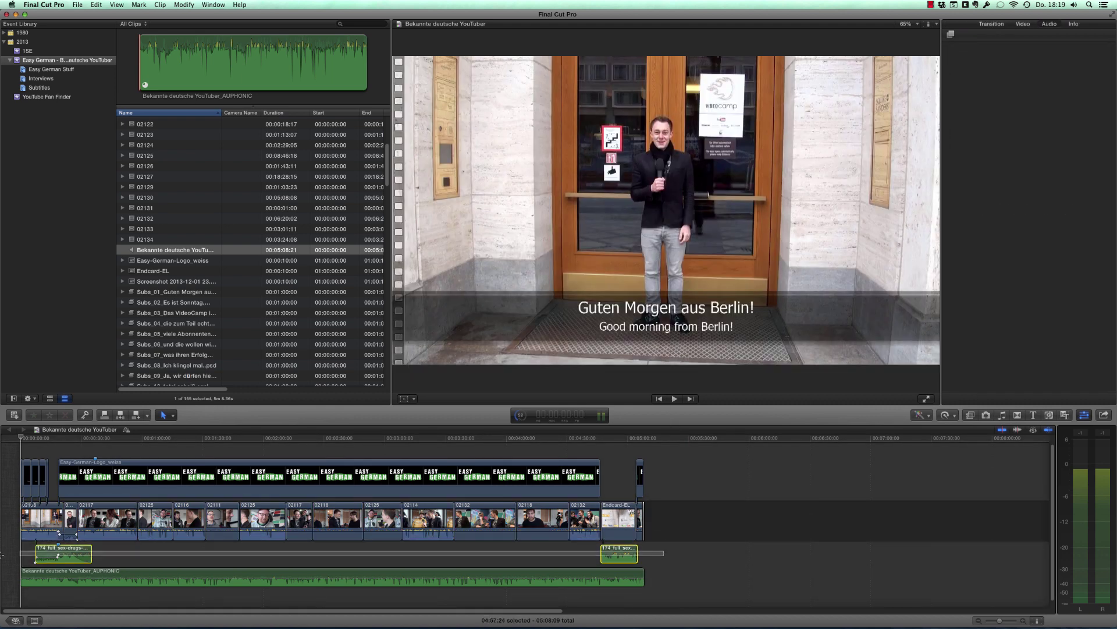
{"action": "left_click", "coordinate": [63, 553], "text": "super"}
{"action": "left_click", "coordinate": [956, 163]}
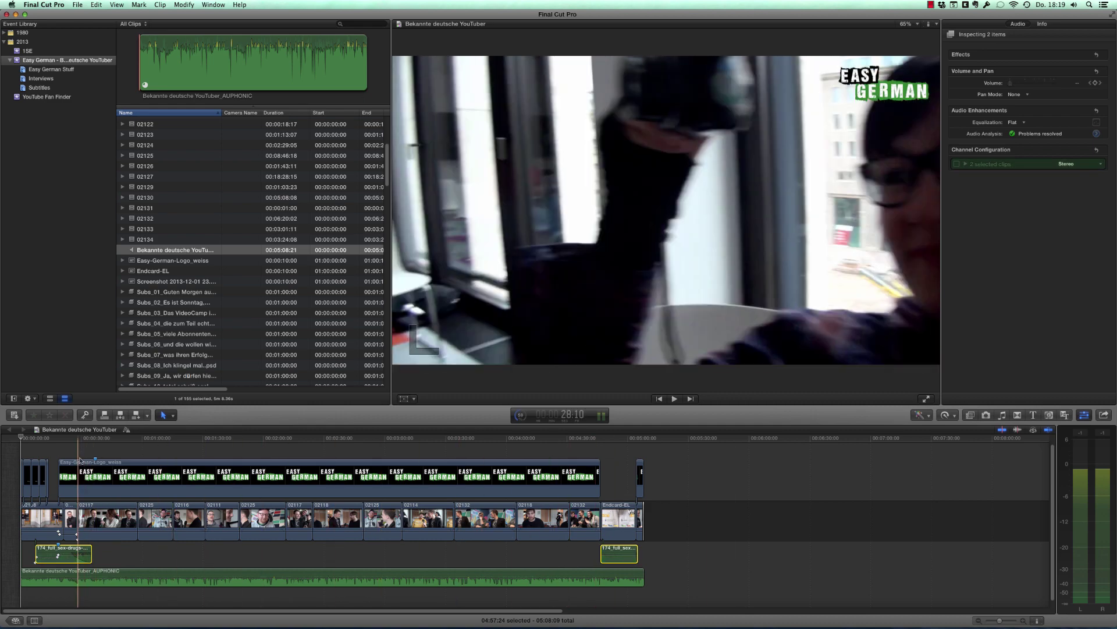
Step: Play back the interview section from about 28 seconds to check how the project sounds with the Auphonic track
{"action": "left_click", "coordinate": [83, 438]}
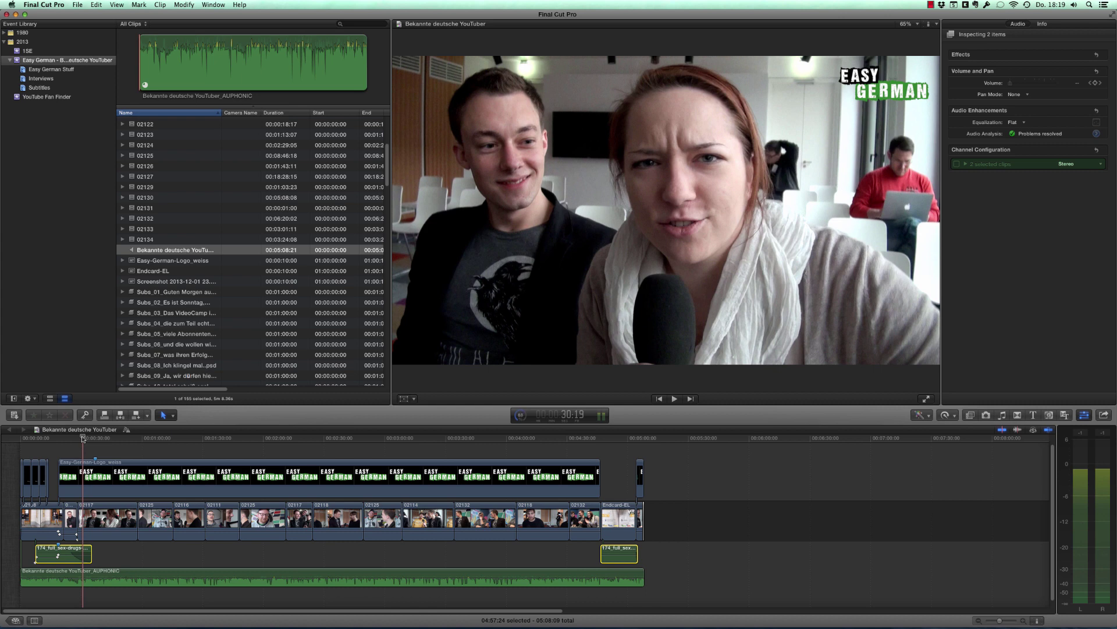
{"action": "key", "text": "super+equal"}
{"action": "key", "text": "super+equal"}
{"action": "key", "text": "super+equal"}
{"action": "key", "text": "super+equal"}
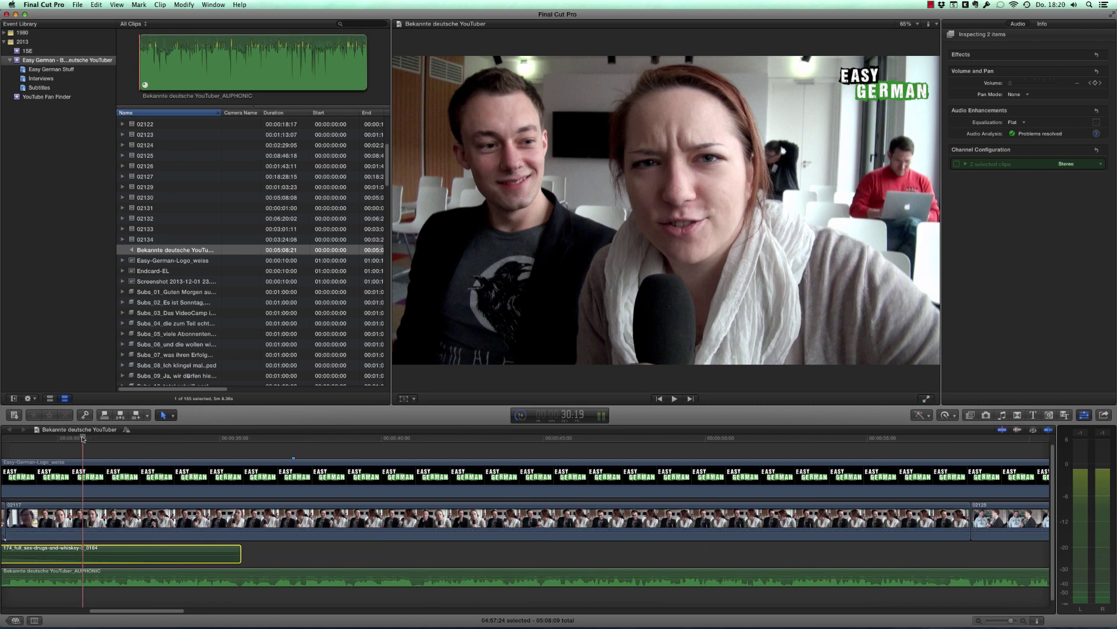
{"action": "key", "text": "super+equal"}
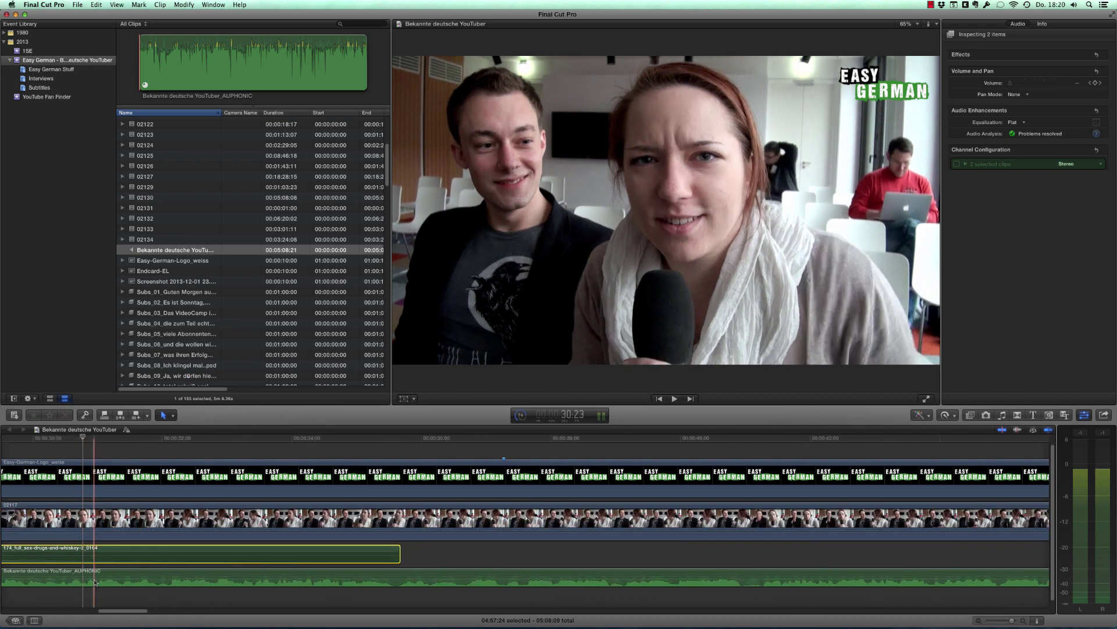
{"action": "scroll", "coordinate": [98, 581], "scroll_direction": "left", "scroll_amount": 2}
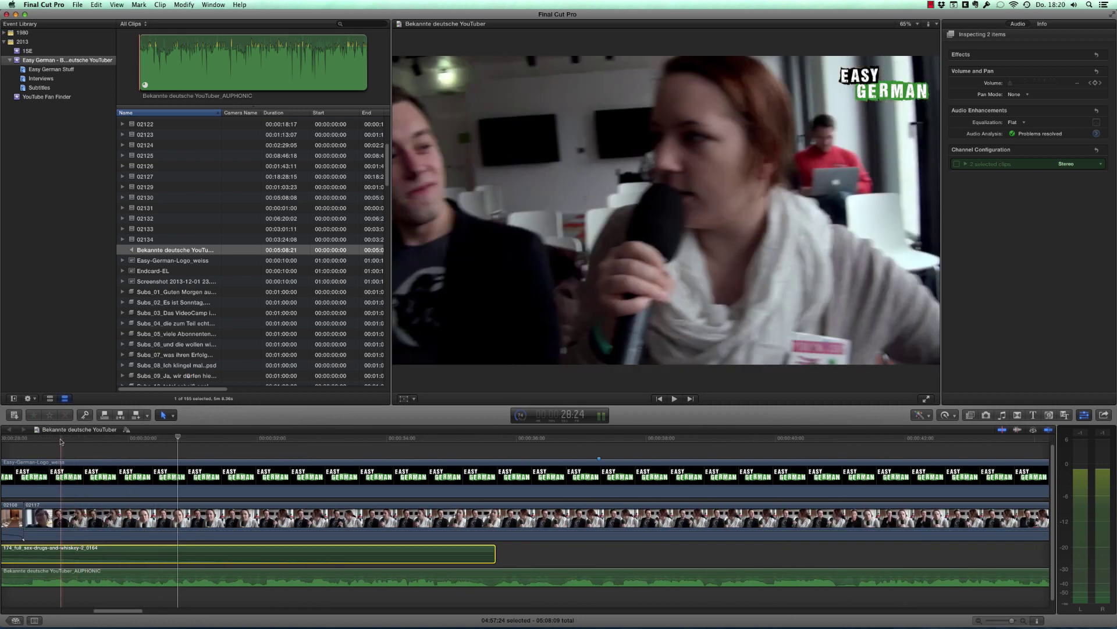
{"action": "left_click", "coordinate": [59, 437]}
{"action": "key", "text": "space"}
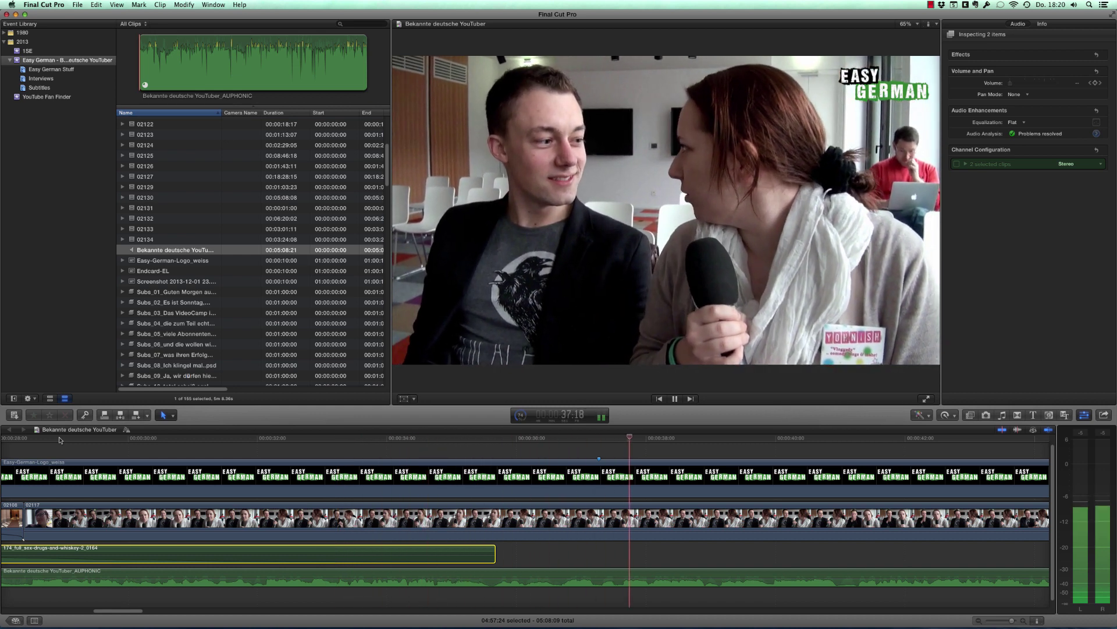
{"action": "key", "text": "space"}
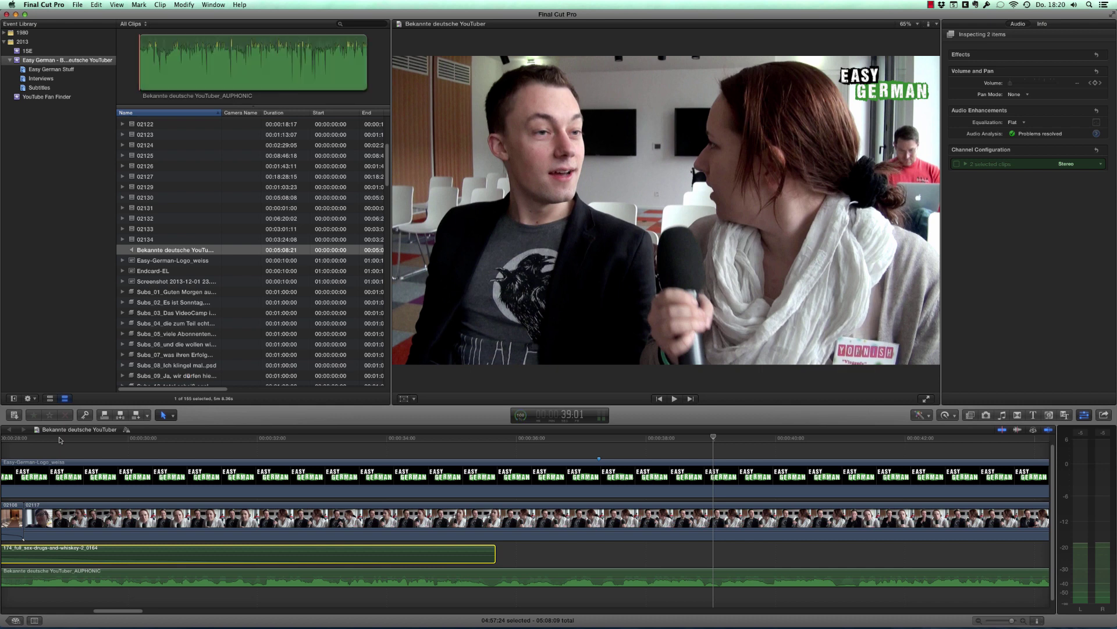
{"action": "key", "text": "super+minus"}
{"action": "key", "text": "super+minus"}
{"action": "key", "text": "super+minus"}
{"action": "key", "text": "super+minus"}
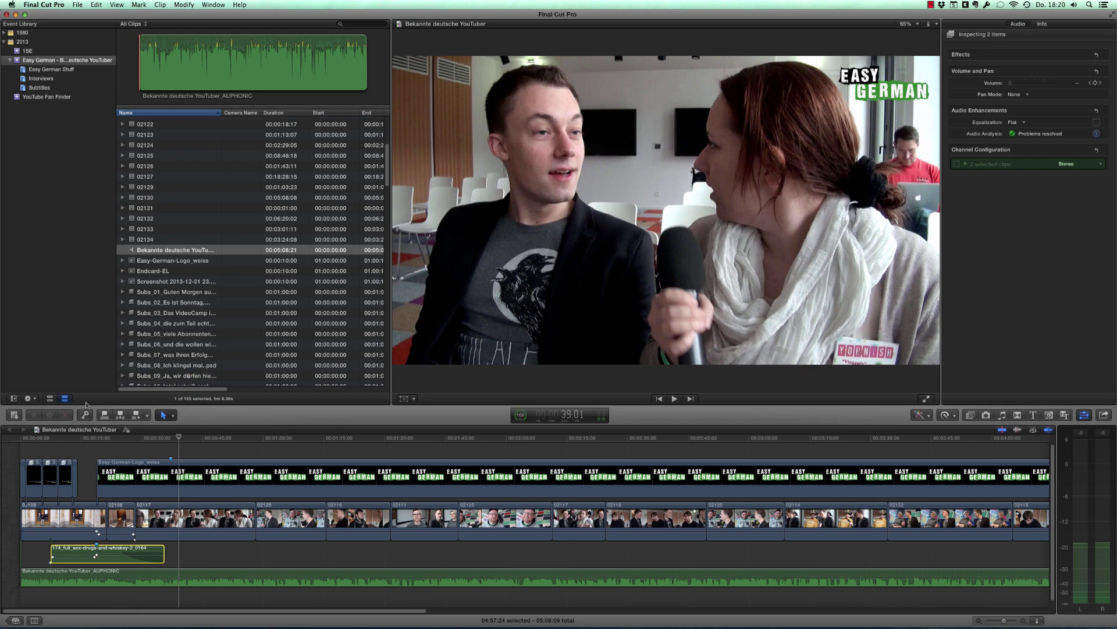
Step: Switch to Safari and bring up the already loaded personal website's Contact page
{"action": "key", "text": "ctrl+Left"}
{"action": "key", "text": "ctrl+Left"}
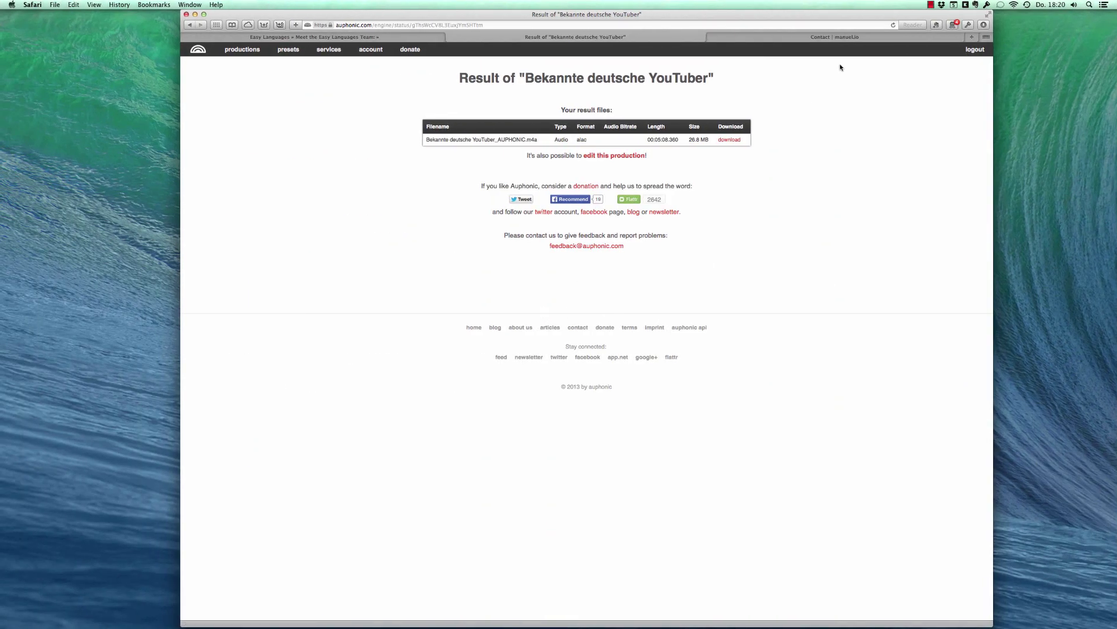
{"action": "left_click", "coordinate": [838, 39]}
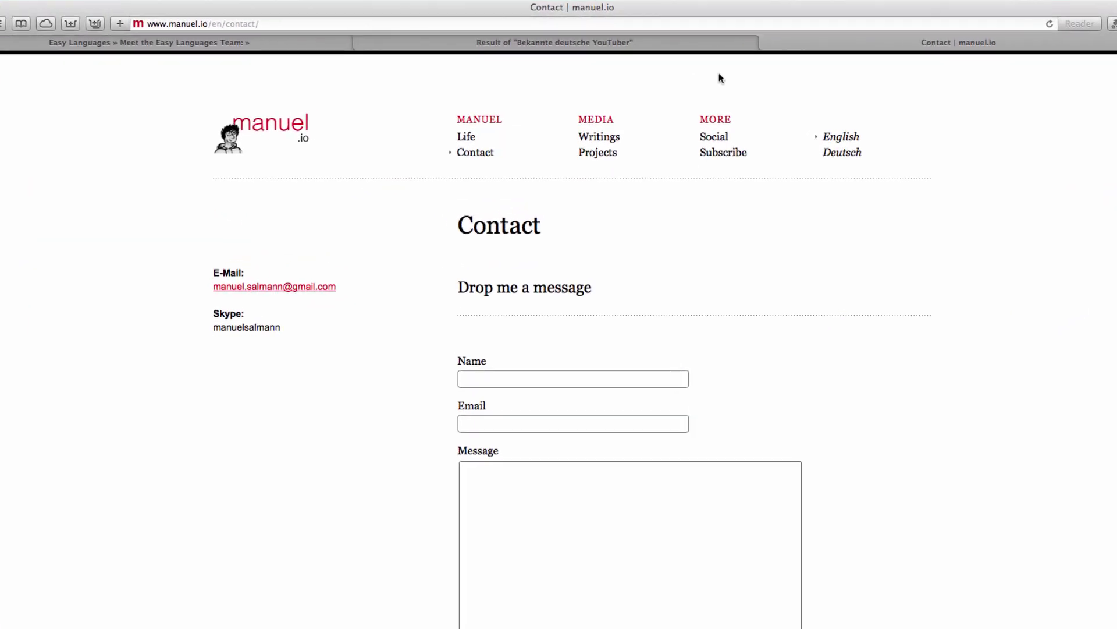